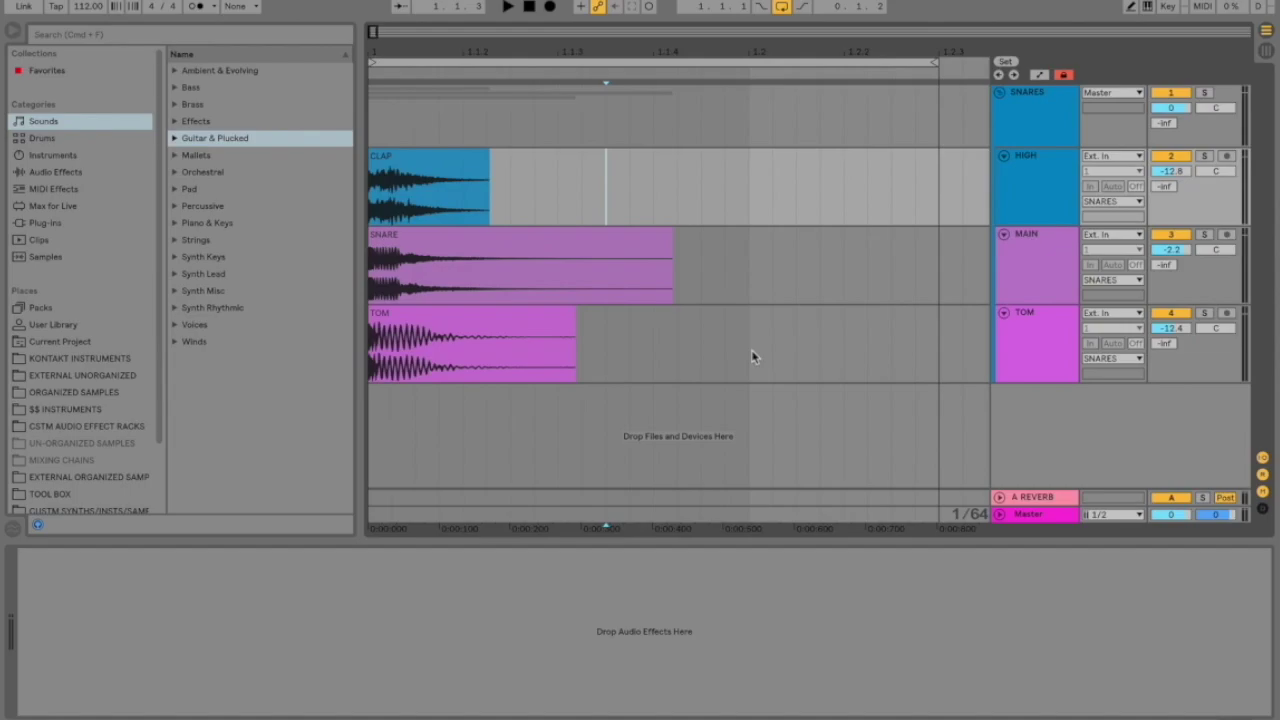
Solo and play the MAIN, HIGH and TOM snare layers one at a time
left_click(1205, 235)
key("space")
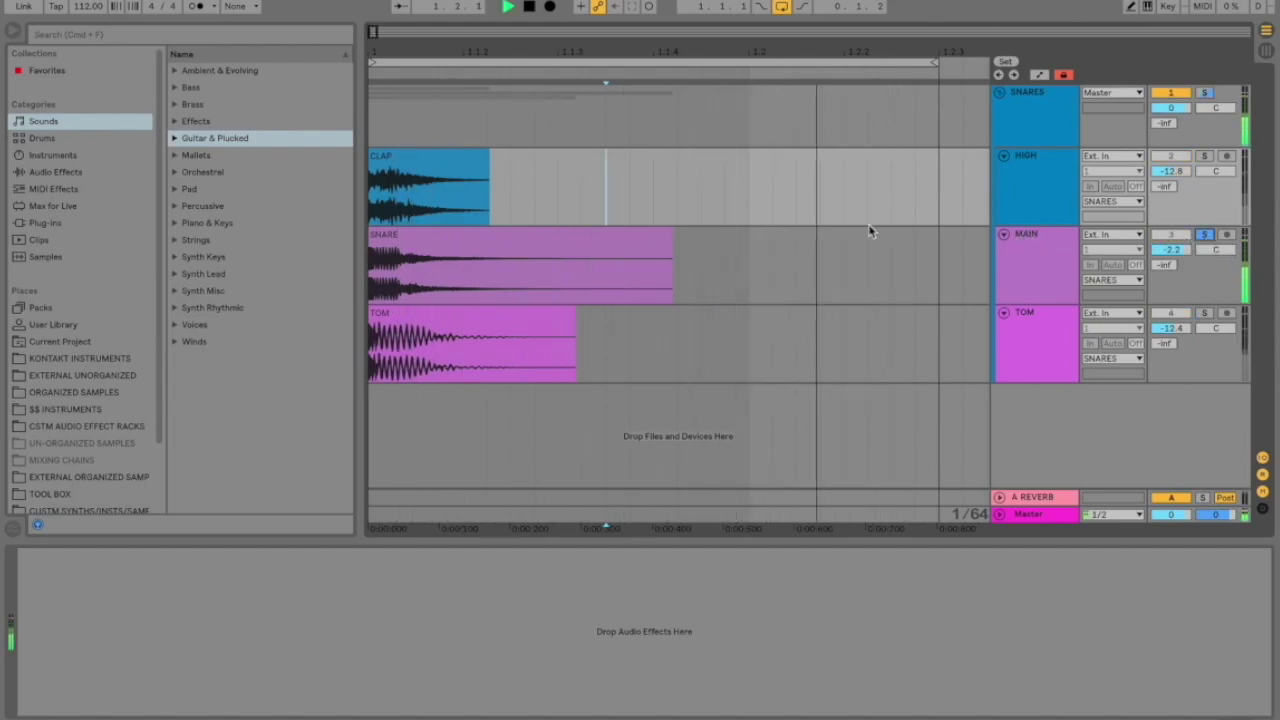
key("space")
left_click(1204, 158)
key("space")
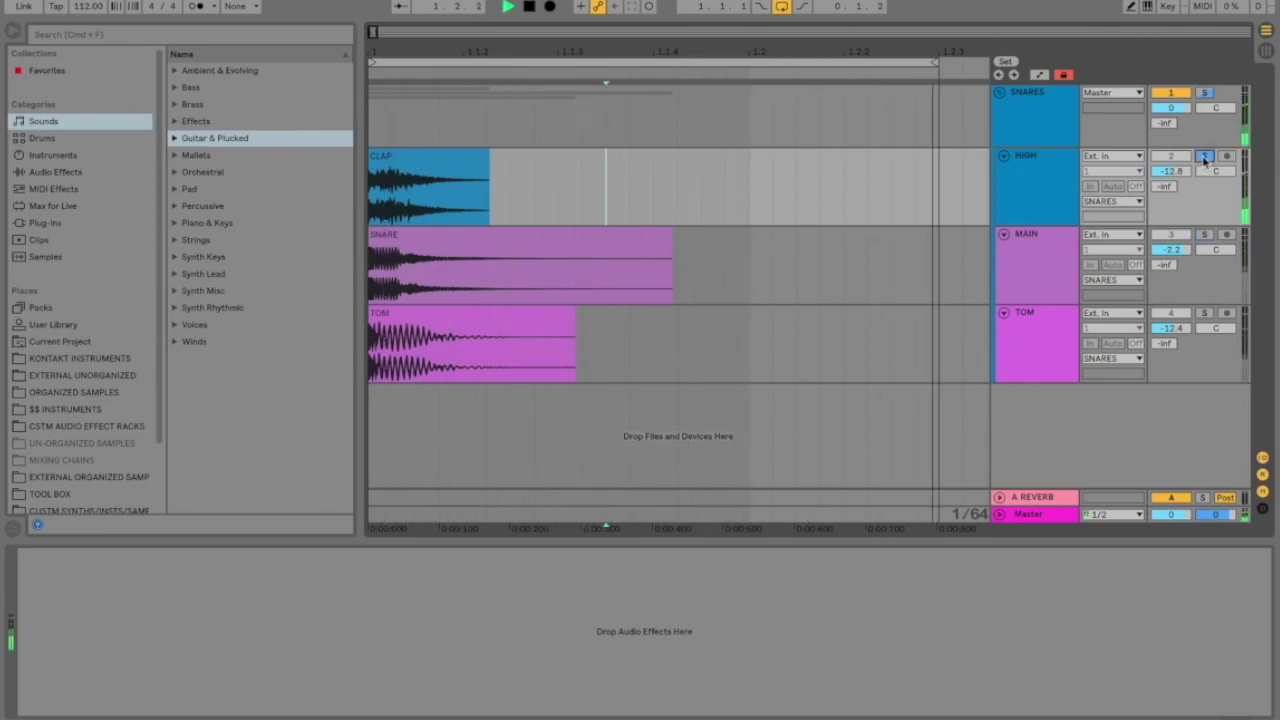
key("space")
left_click(1206, 314)
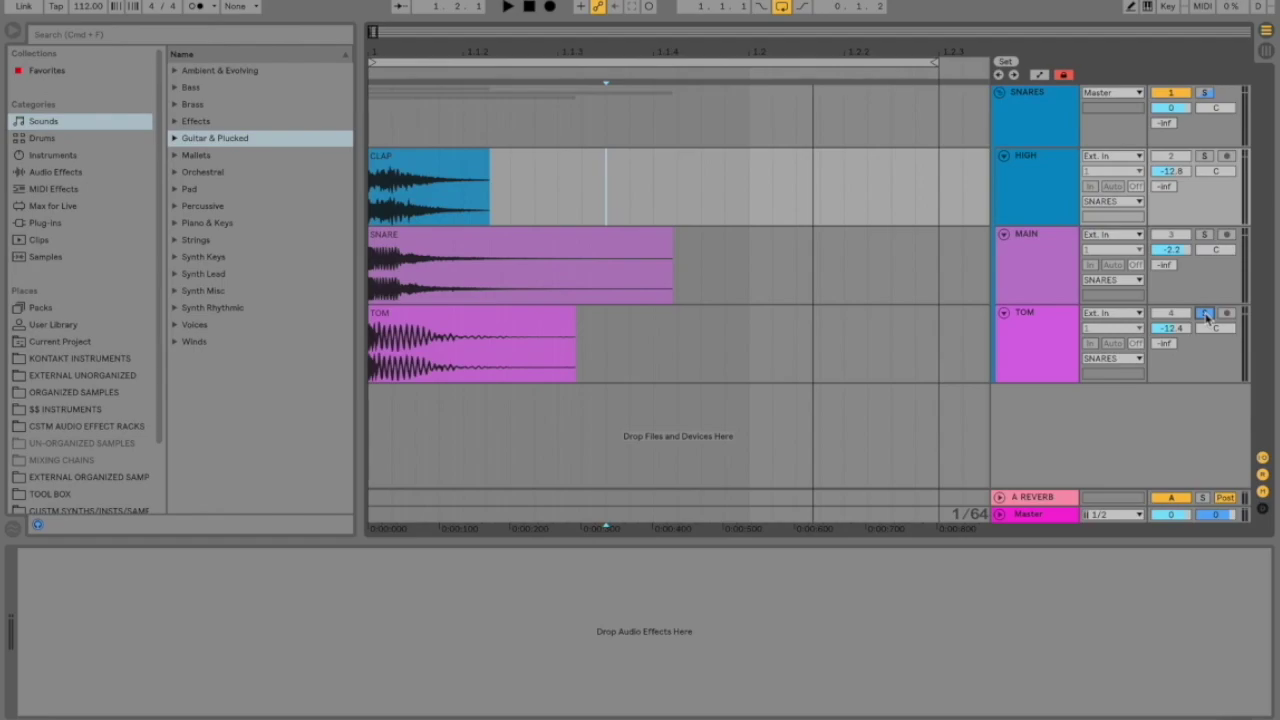
key("space")
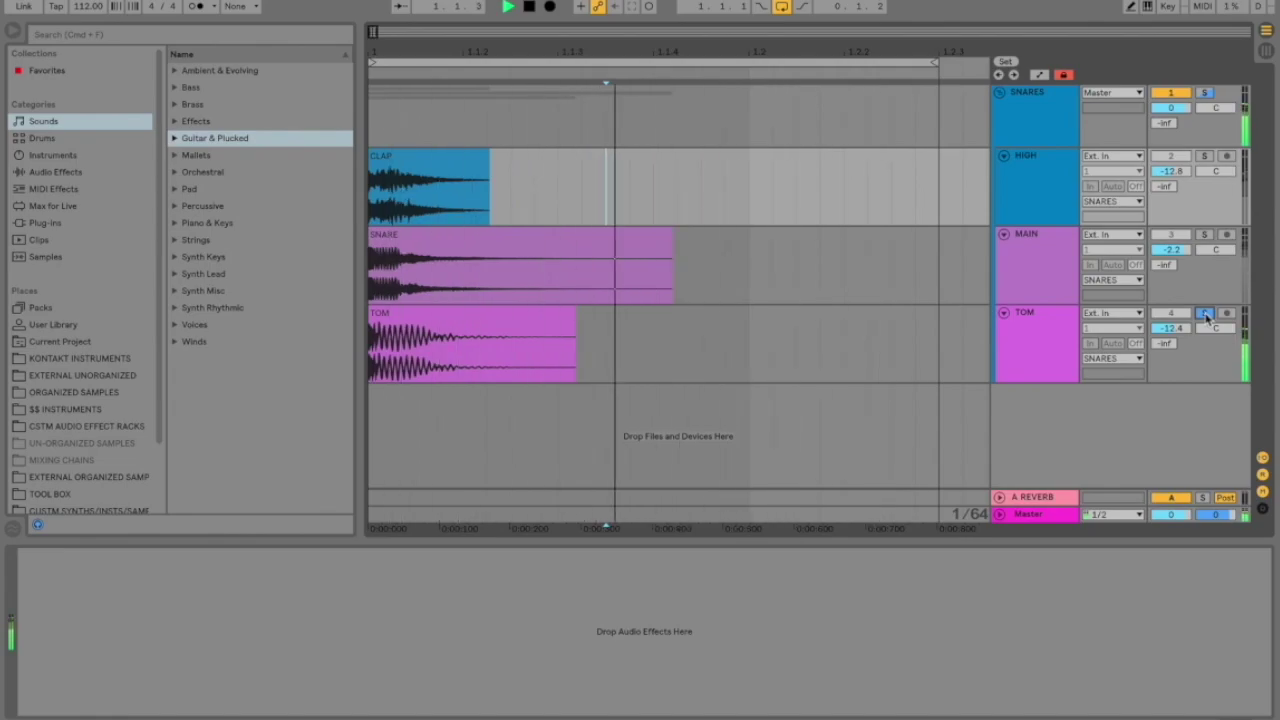
key("space")
Play the full SNARES group with all three layers, and solo the MAIN track for comparison
left_click(1205, 93)
key("space")
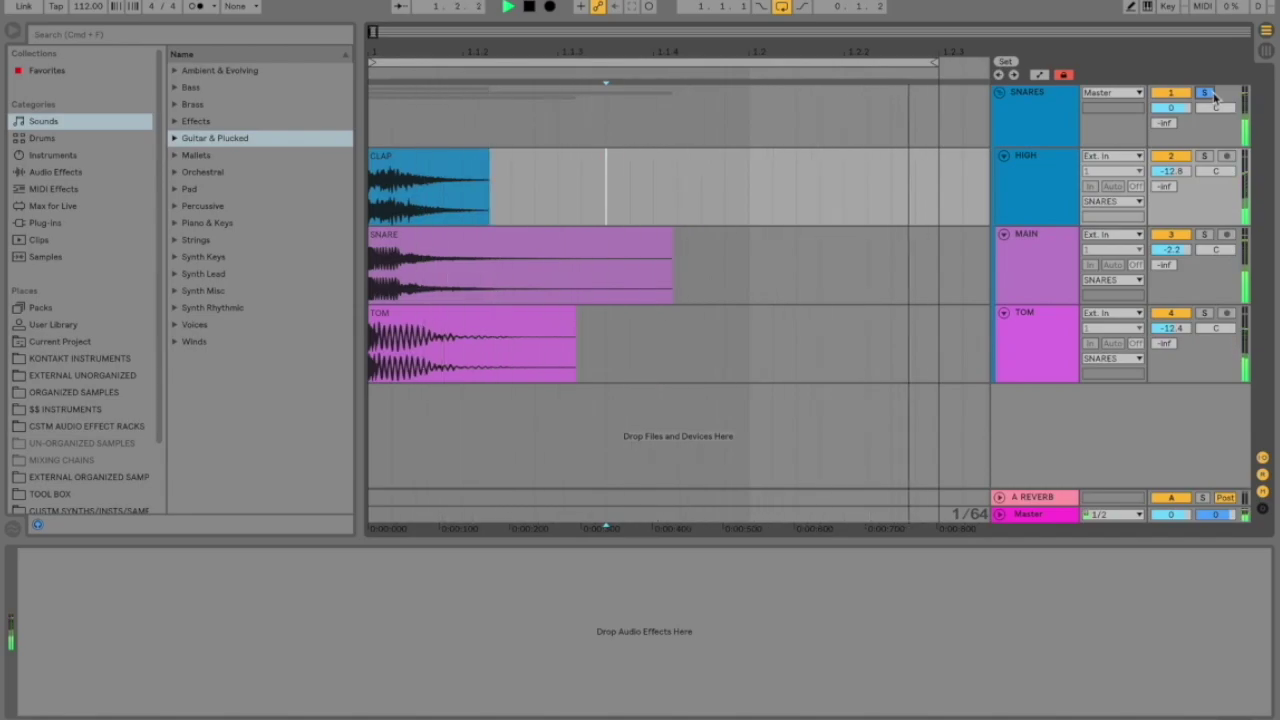
key("space")
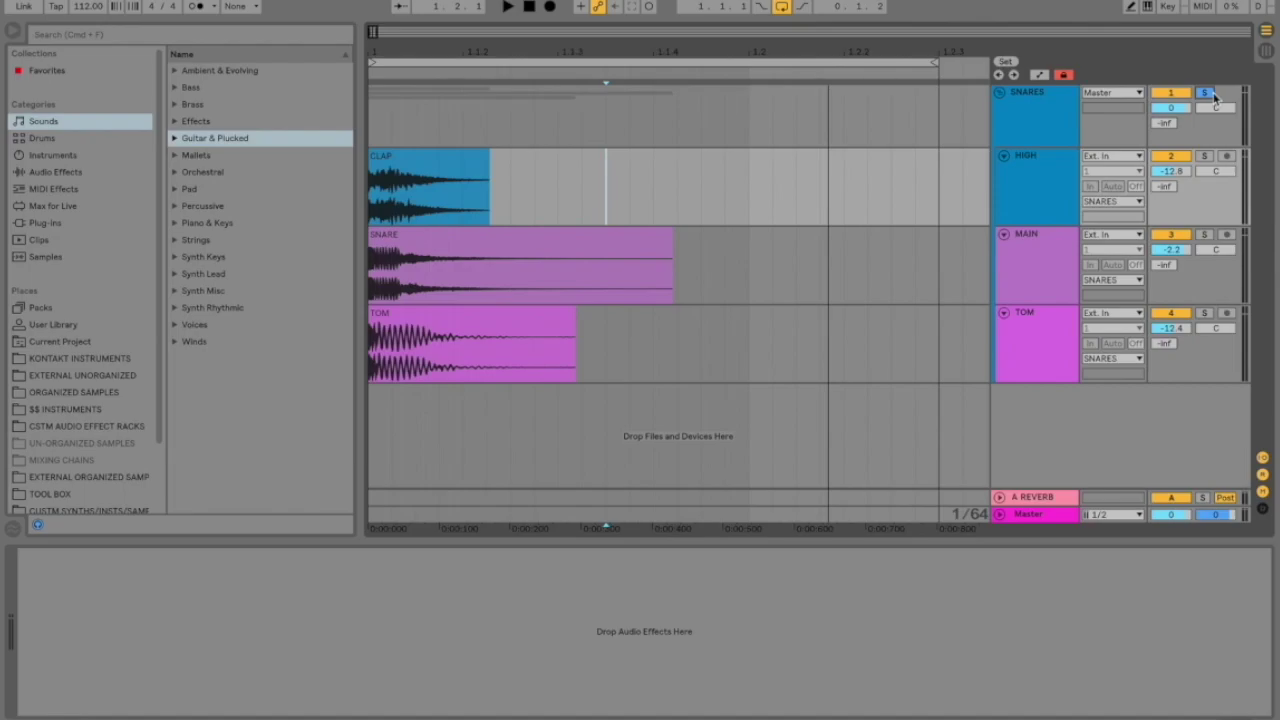
left_click(1205, 234)
key("space")
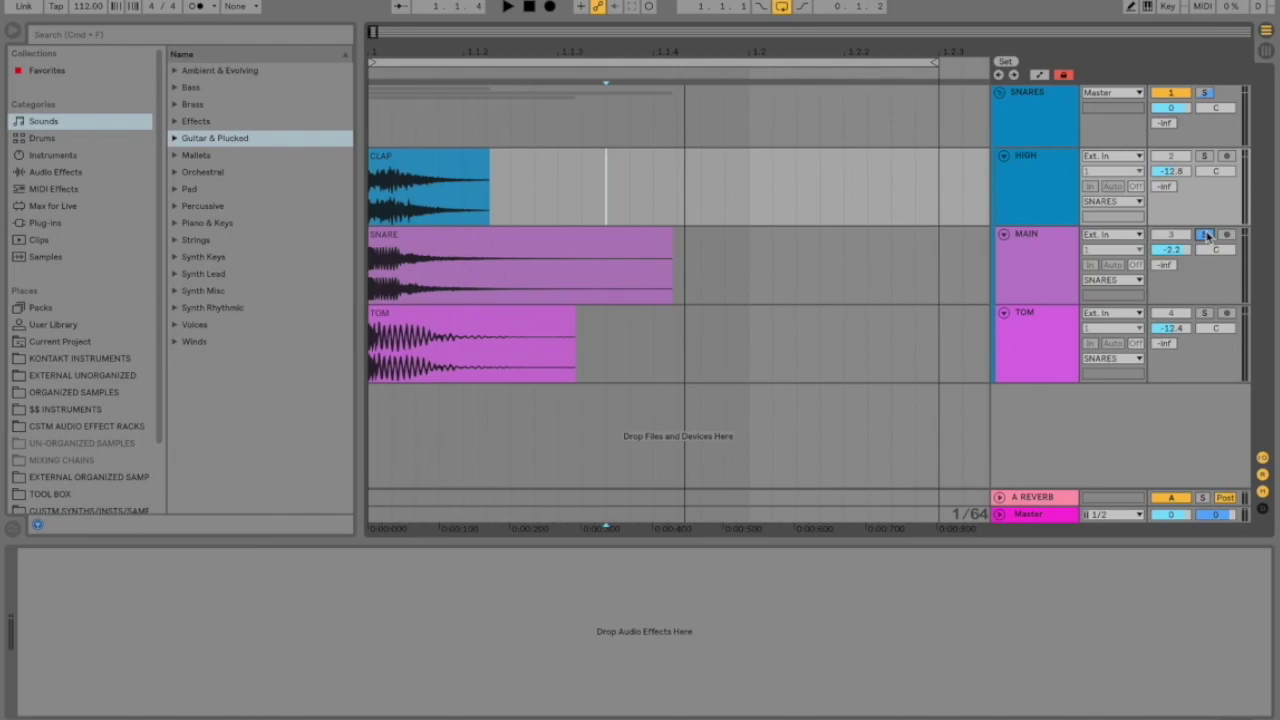
Solo the HIGH track and transpose its CLAP clip up to 1 st during playback
left_click(1207, 157)
double_click(409, 203)
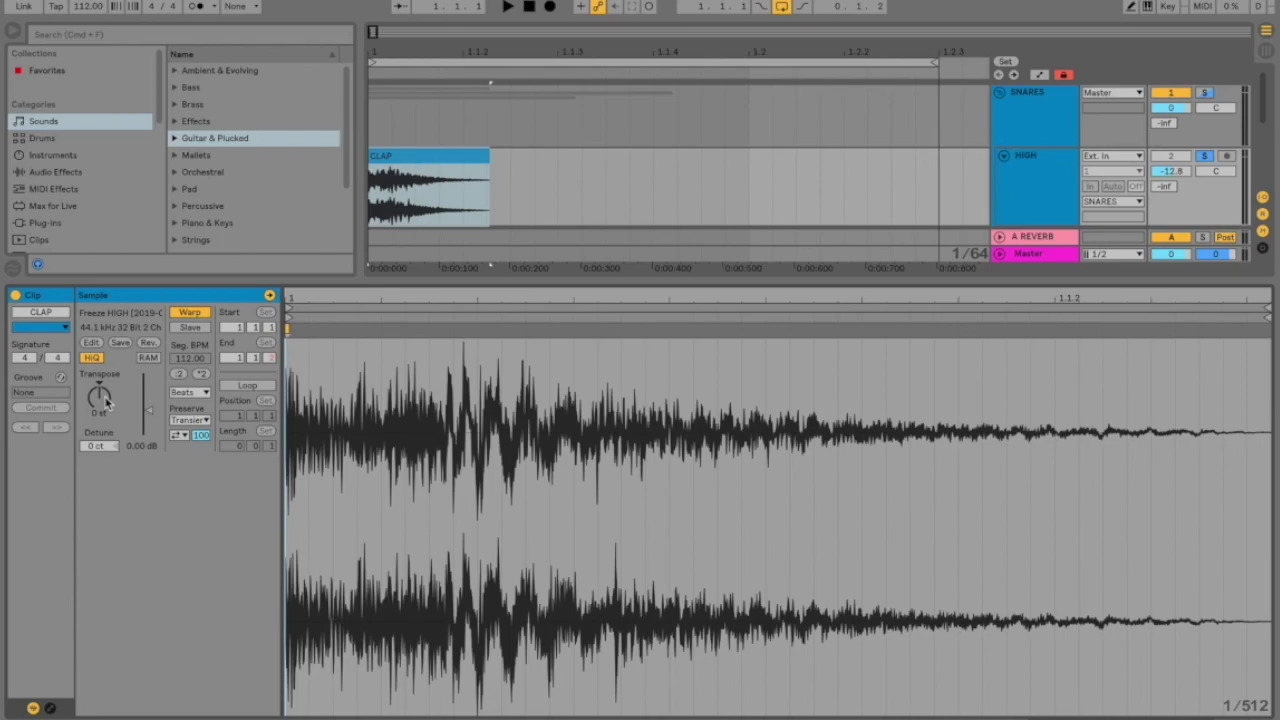
key("space")
mouse_move(107, 403)
left_mouse_down()
mouse_move(107, 423)
mouse_move(107, 400)
left_mouse_up()
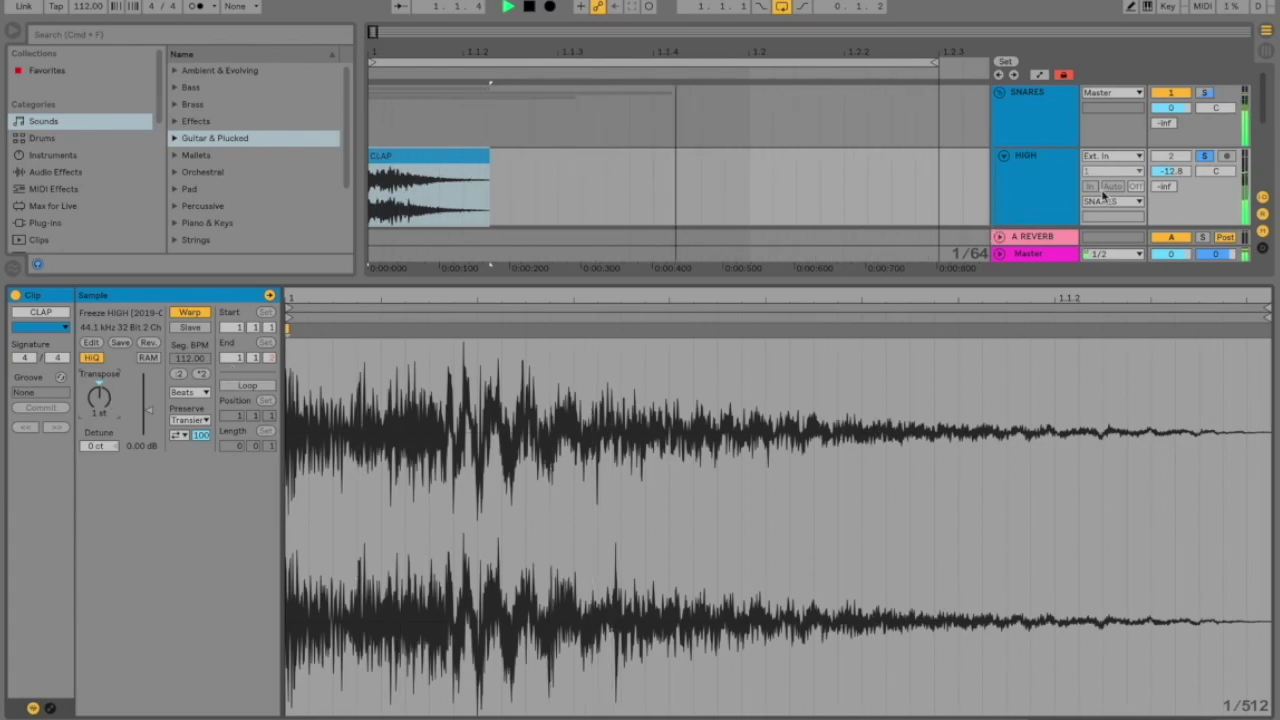
key("space")
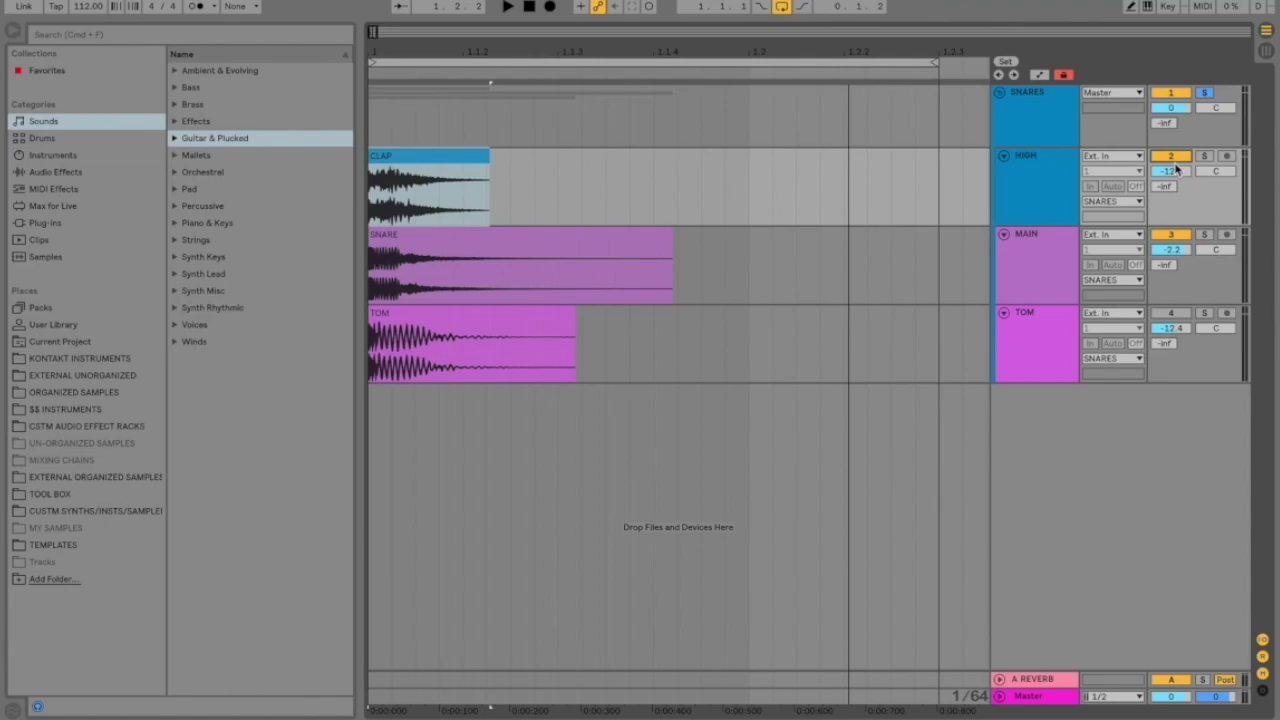
Reactivate the TOM track and tune its clip's transposition downward by ear while the snare layers loop
left_click(1171, 314)
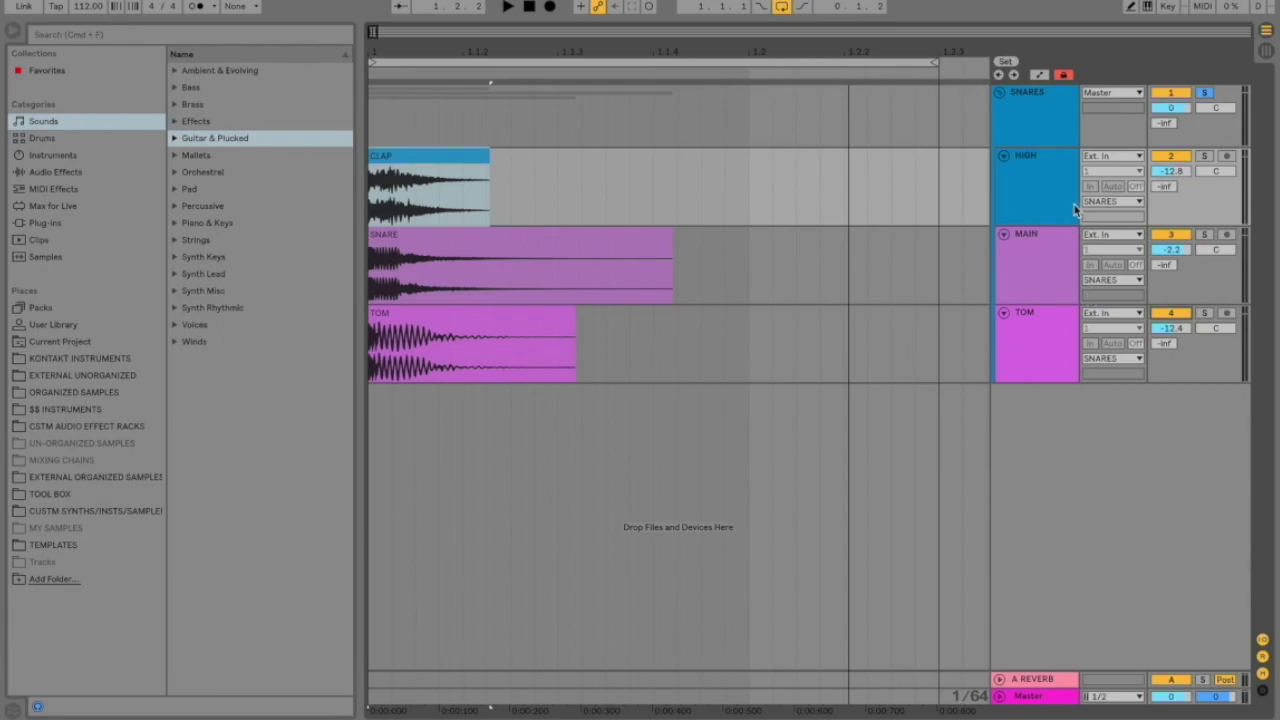
double_click(434, 320)
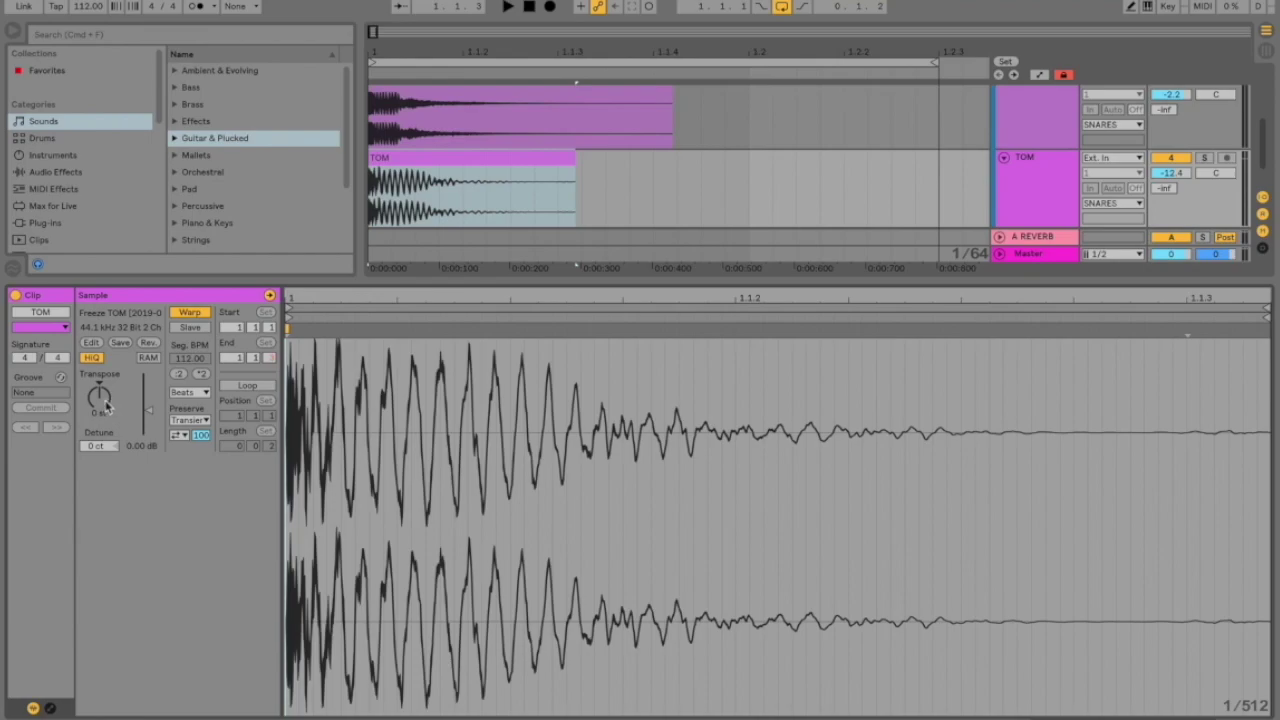
key("space")
mouse_move(107, 405)
left_mouse_down()
mouse_move(107, 391)
mouse_move(107, 413)
left_mouse_up()
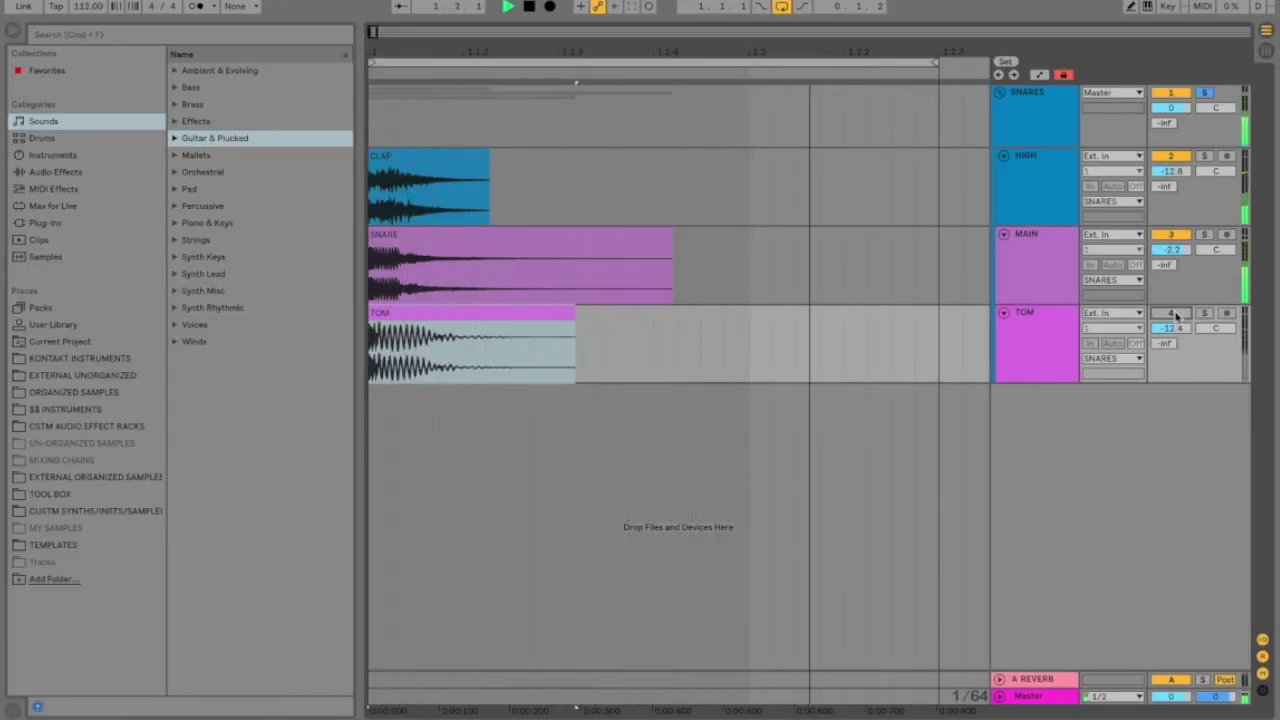
left_click(1177, 316)
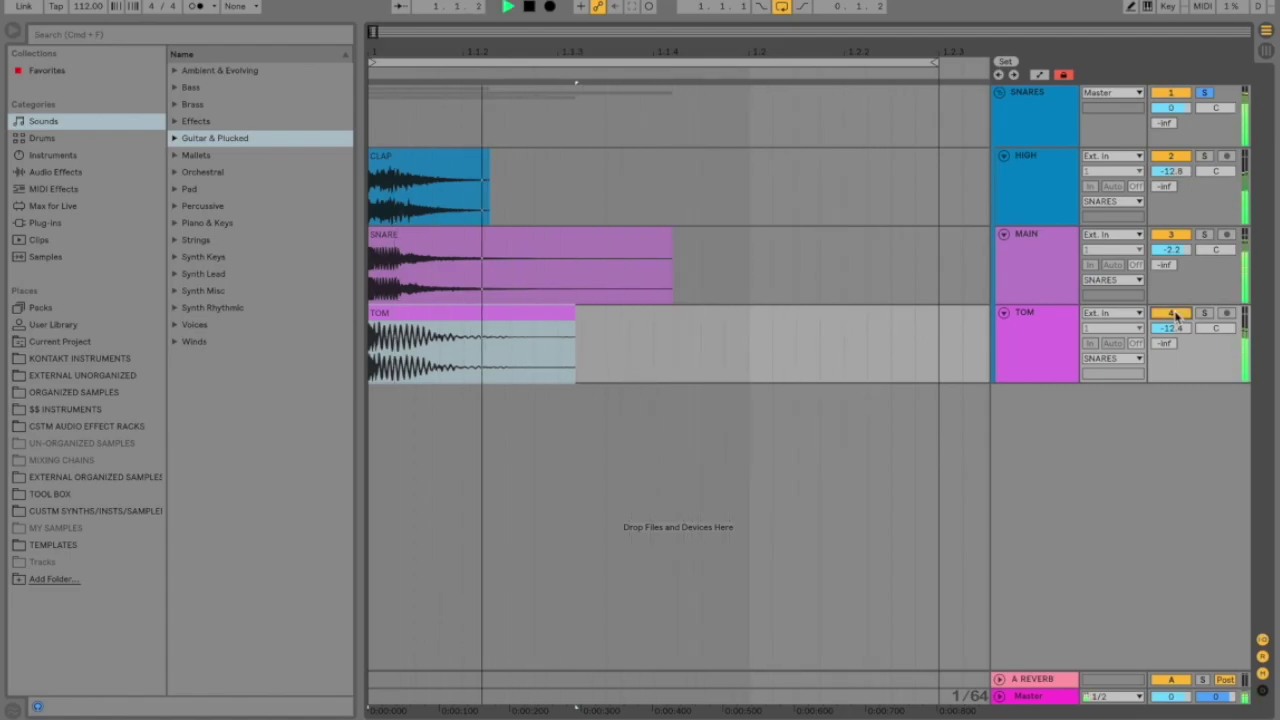
key("space")
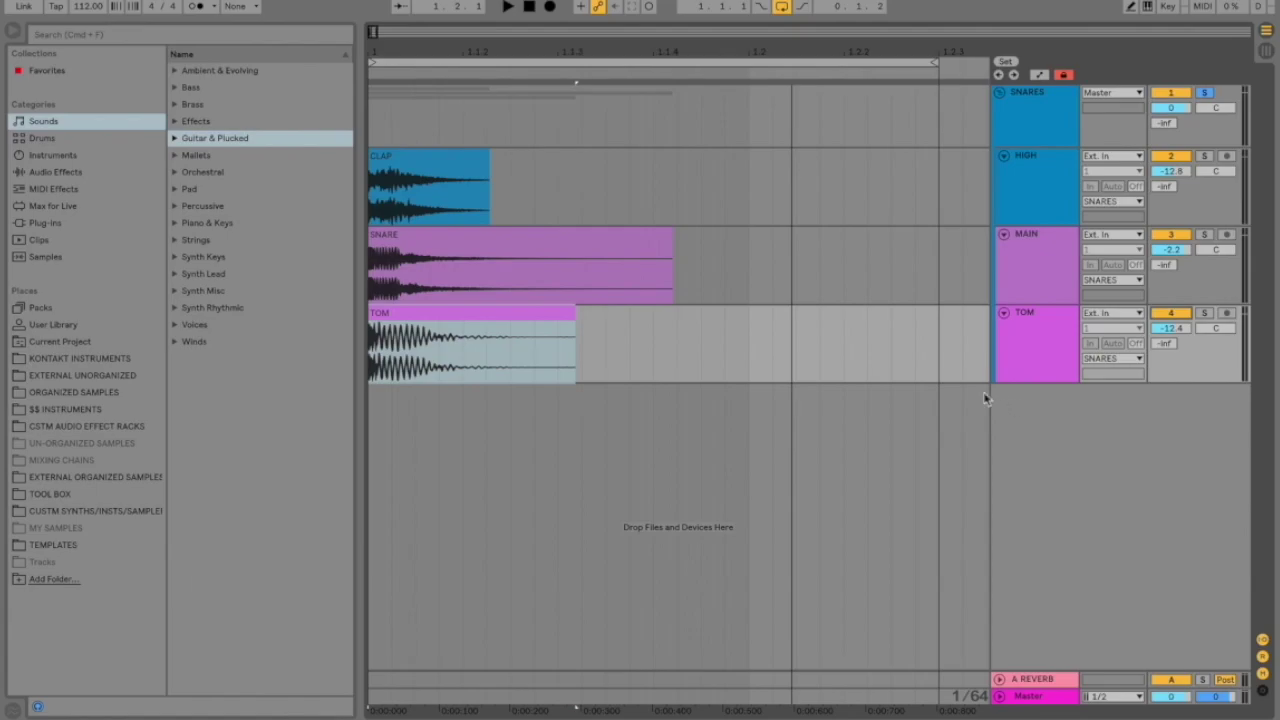
Add a fade-in of about 5.5 ms to the TOM clip and about 8 ms to the CLAP clip
key("plus")
key("plus")
key("plus")
key("plus")
key("plus")
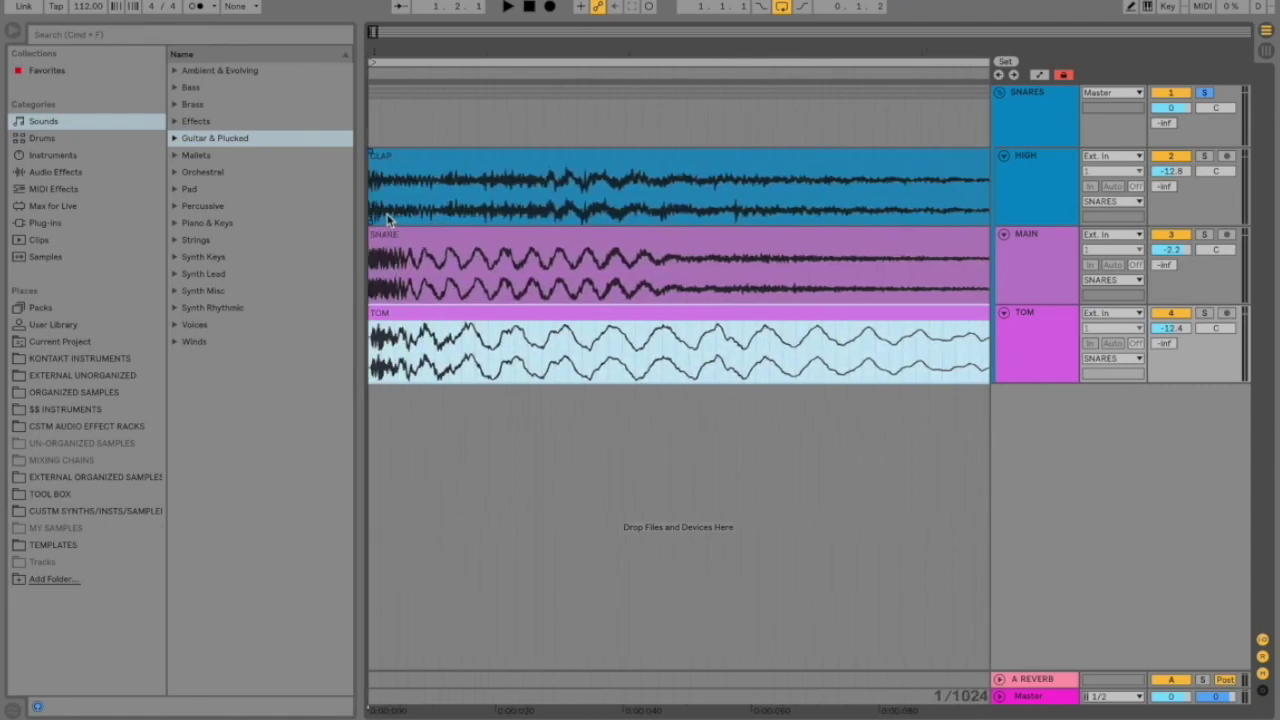
key("plus")
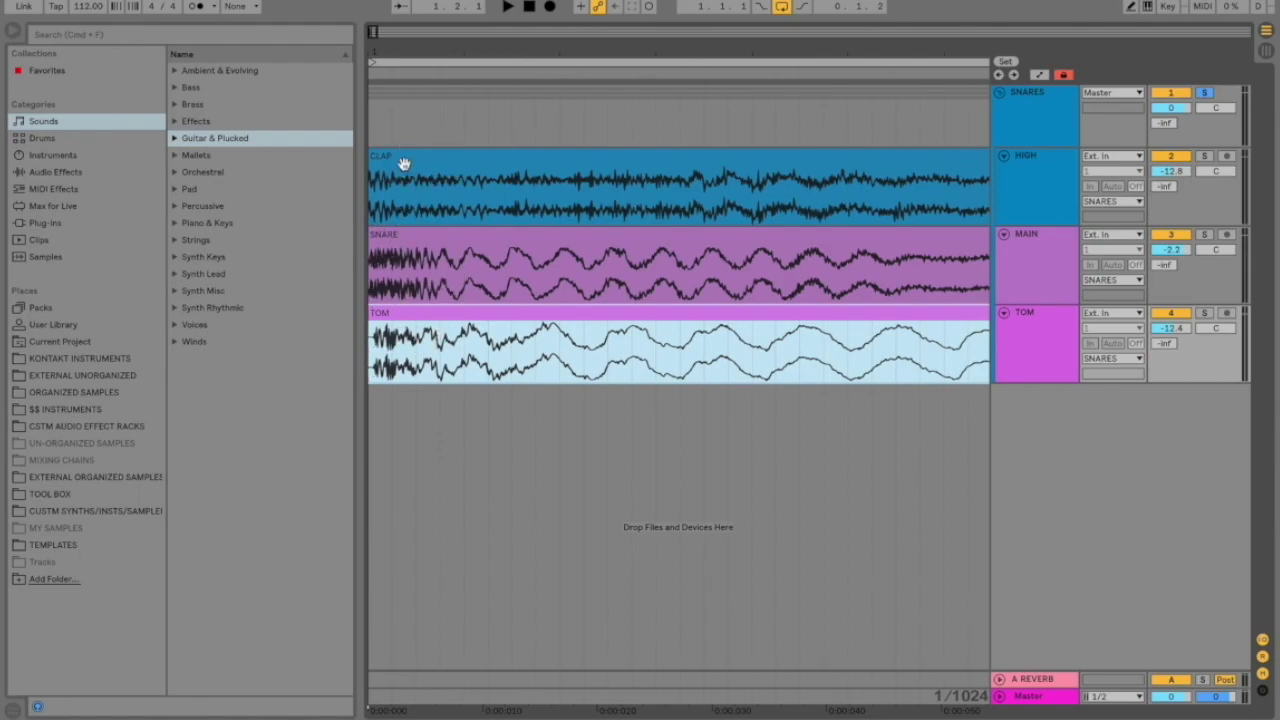
left_click(393, 378)
left_click_drag(372, 313, 437, 317)
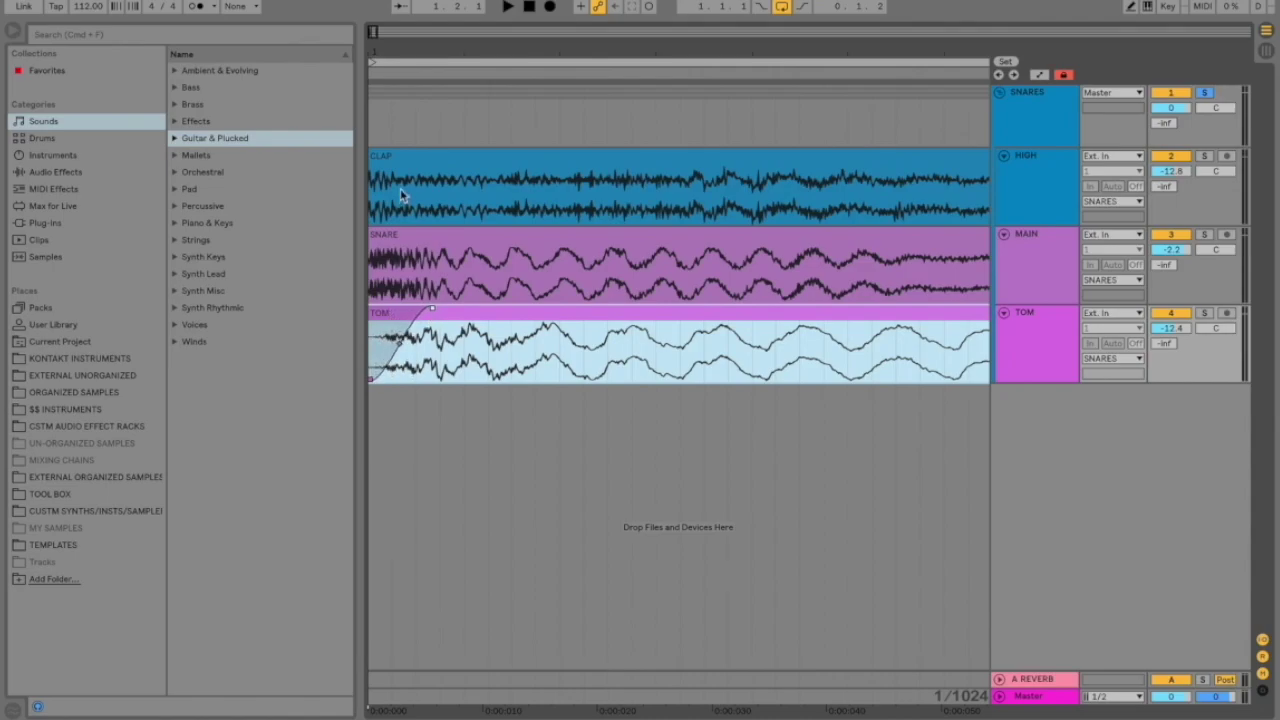
left_click_drag(373, 155, 464, 153)
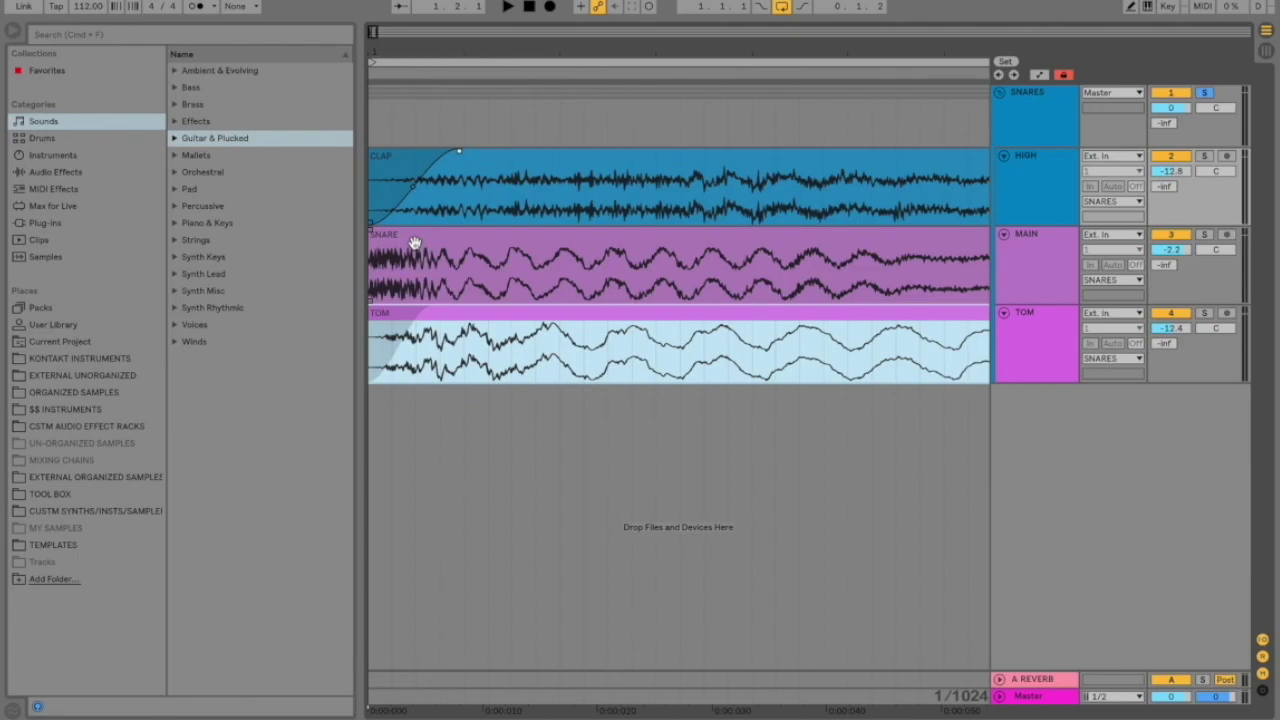
Select the whole loop range across the tracks and play the layered snare with the fade-ins
scroll(432, 238, "down", 6)
left_click(527, 64)
key("space")
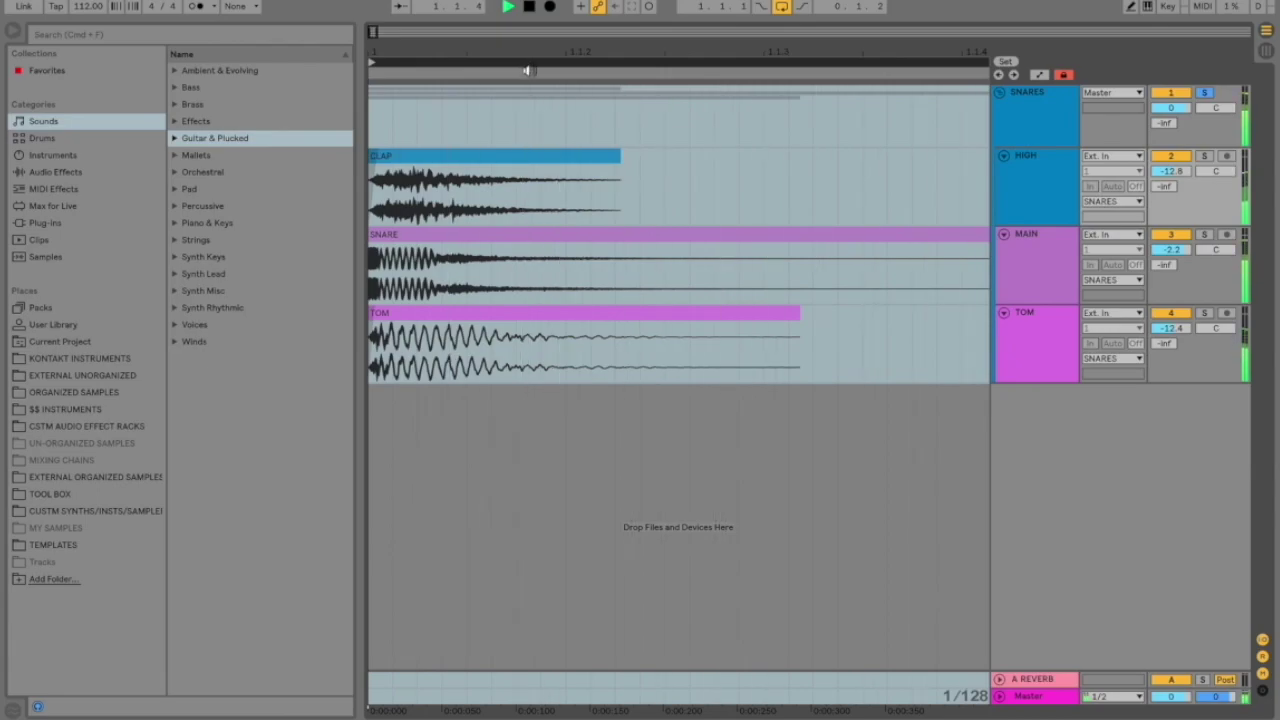
key("space")
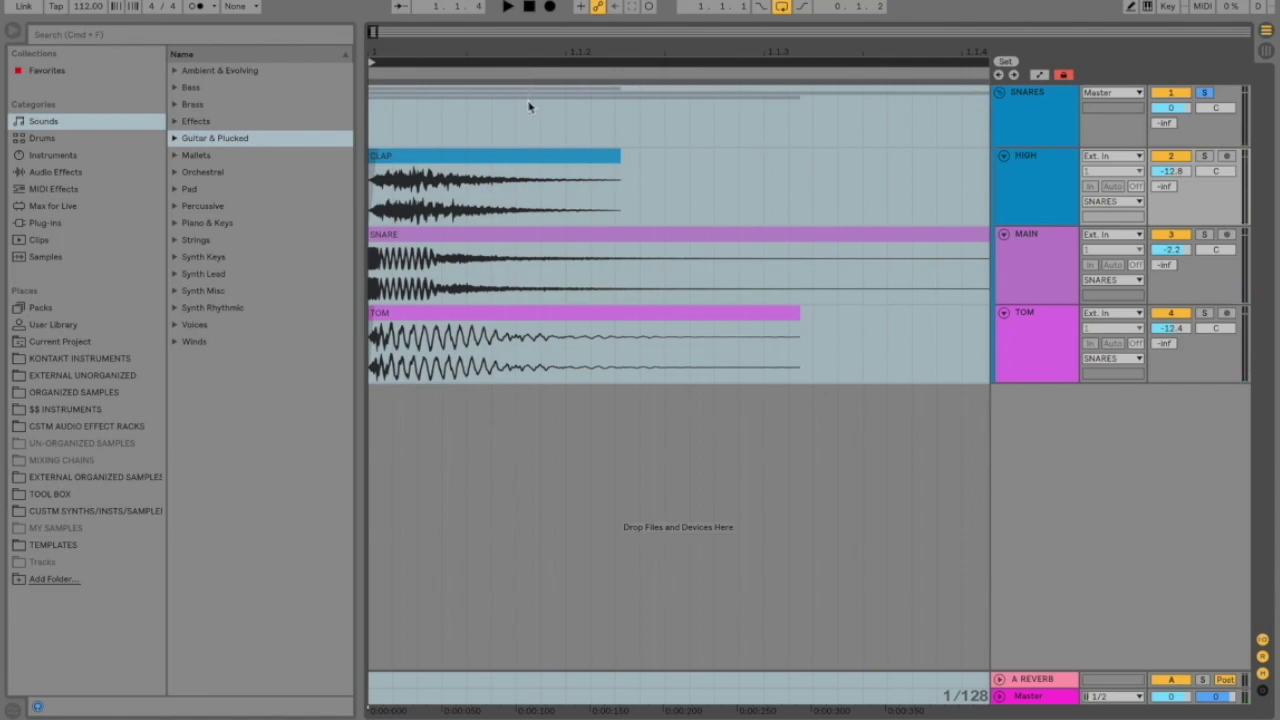
Add EQ Eight to the HIGH track and set its low-cut band to 330 Hz
left_click(1038, 178)
key("super+f")
type("EQ")
double_click(222, 72)
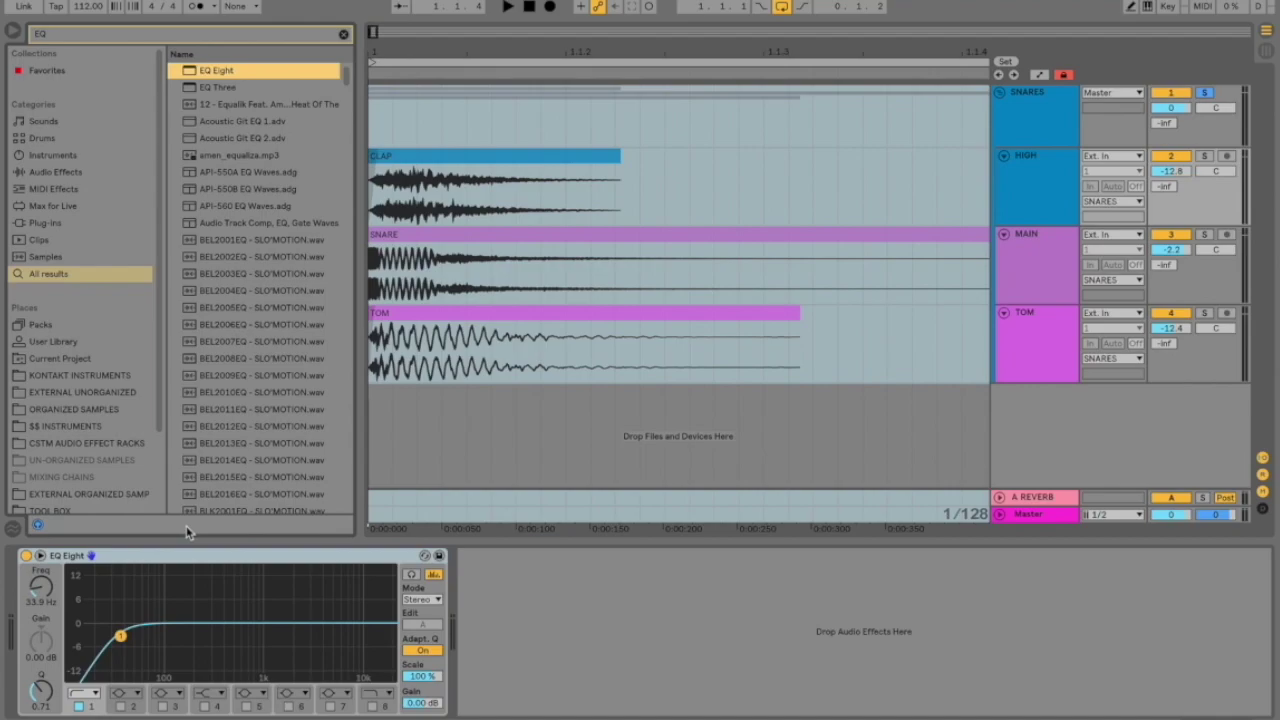
left_click_drag(40, 588, 40, 548)
left_click_drag(199, 636, 217, 638)
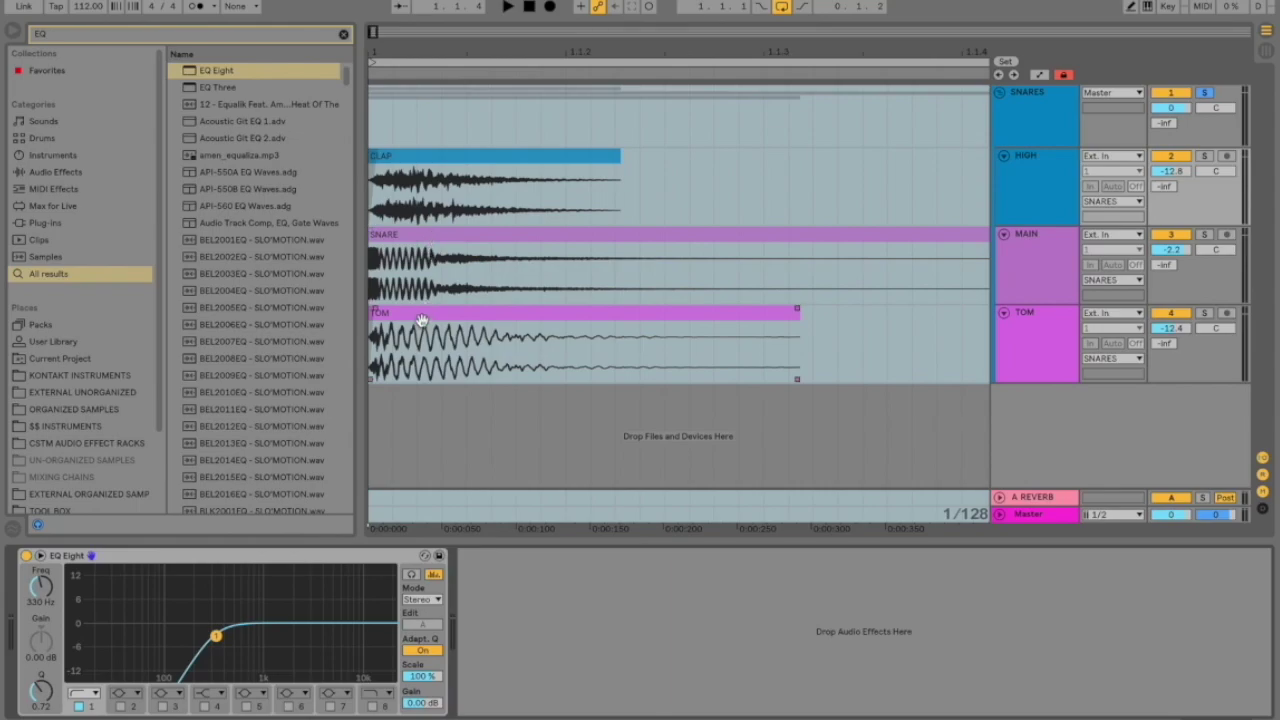
On the MAIN track's EQ Eight, set the low cut to about 85 Hz and high-shelf band 4 to -1.61 dB at 3.59 kHz
left_click(430, 252)
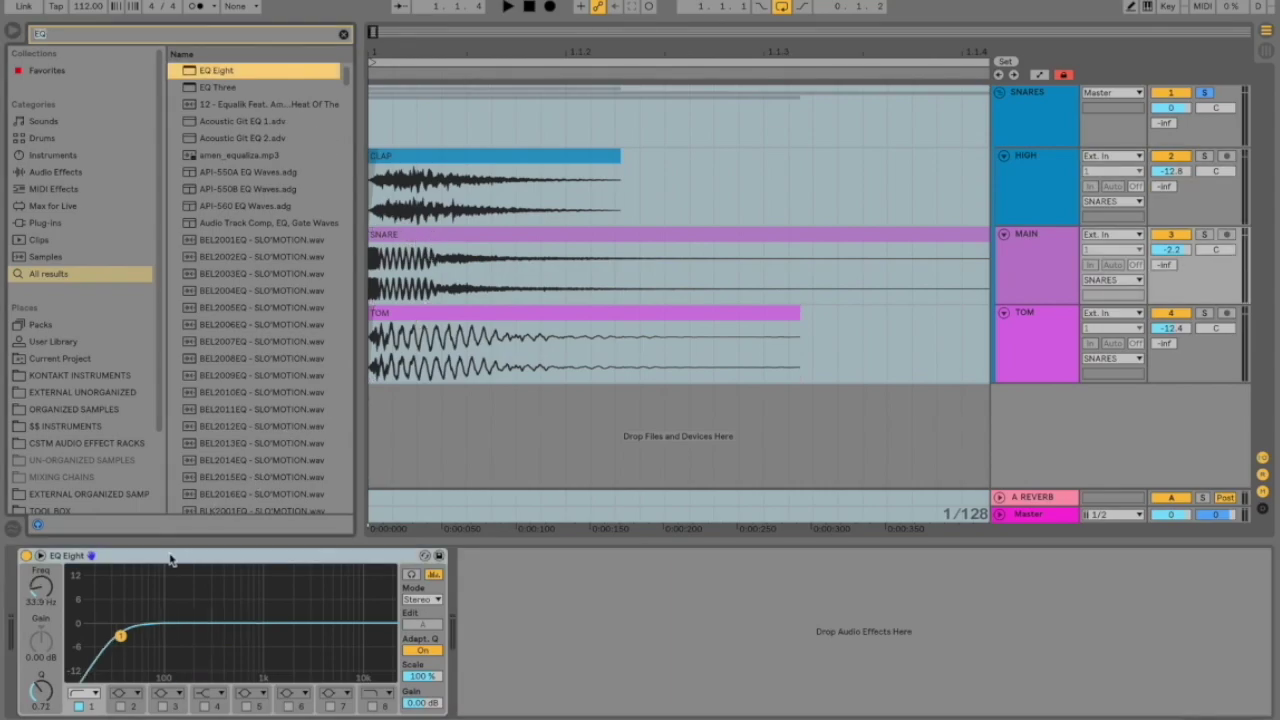
left_click_drag(42, 600, 44, 594)
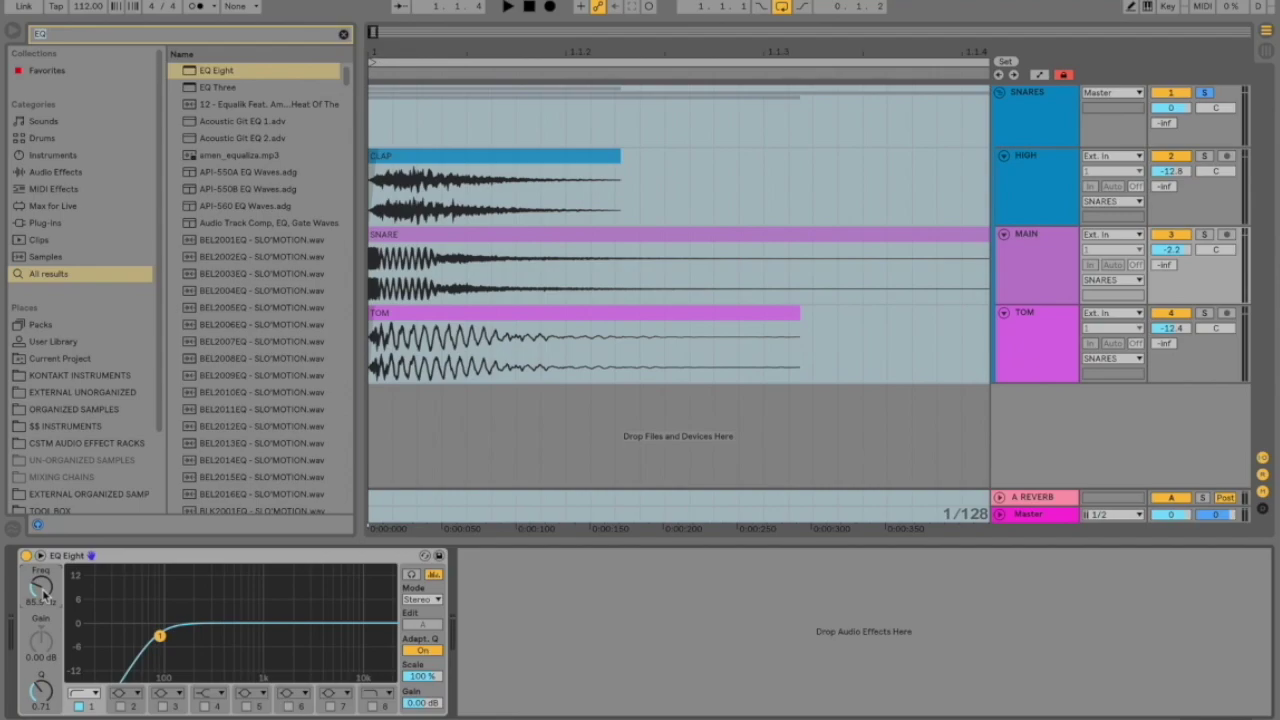
left_click(204, 706)
left_click_drag(336, 628, 316, 631)
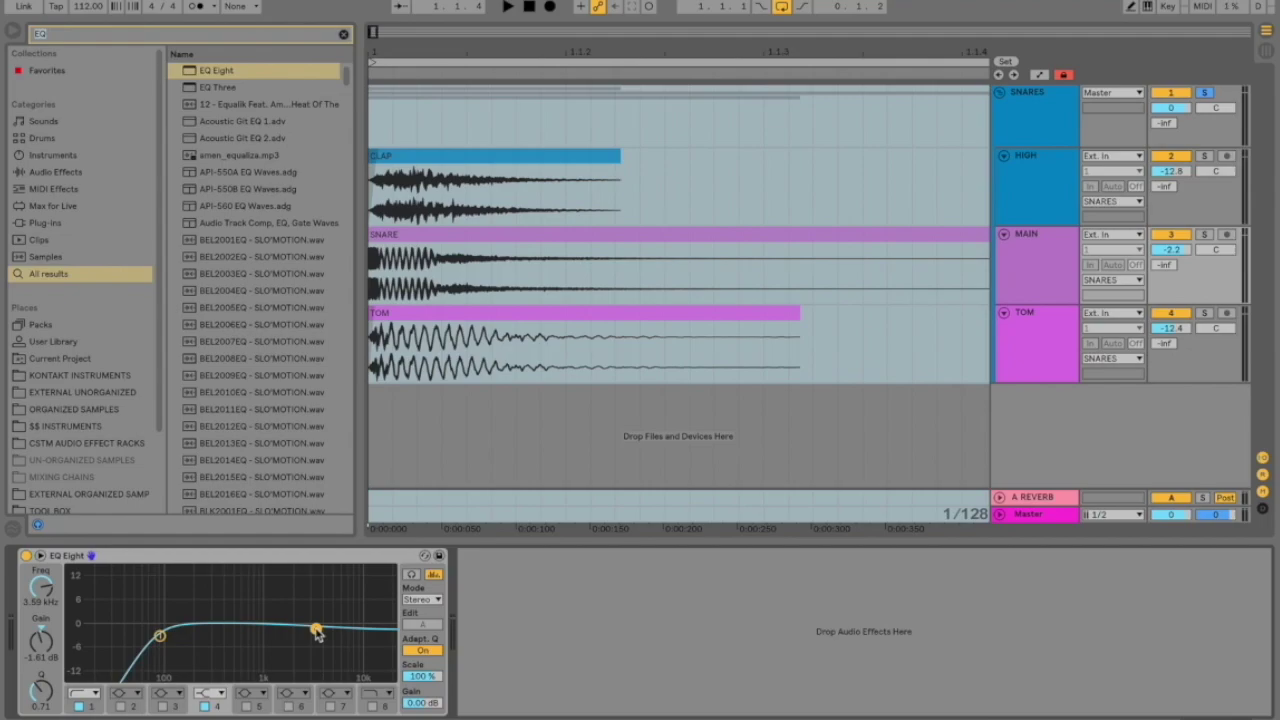
Play the equalized snare stack, and compare it with only the MAIN and TOM layers soloed
key("space")
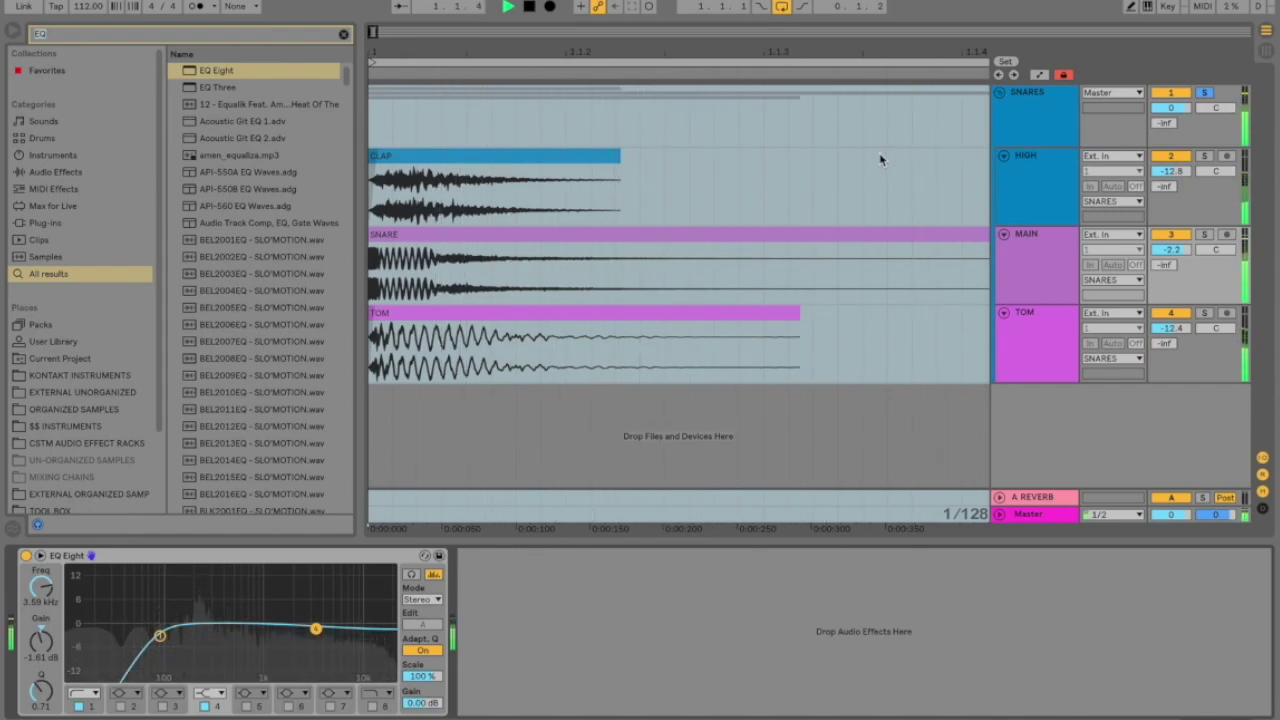
key("space")
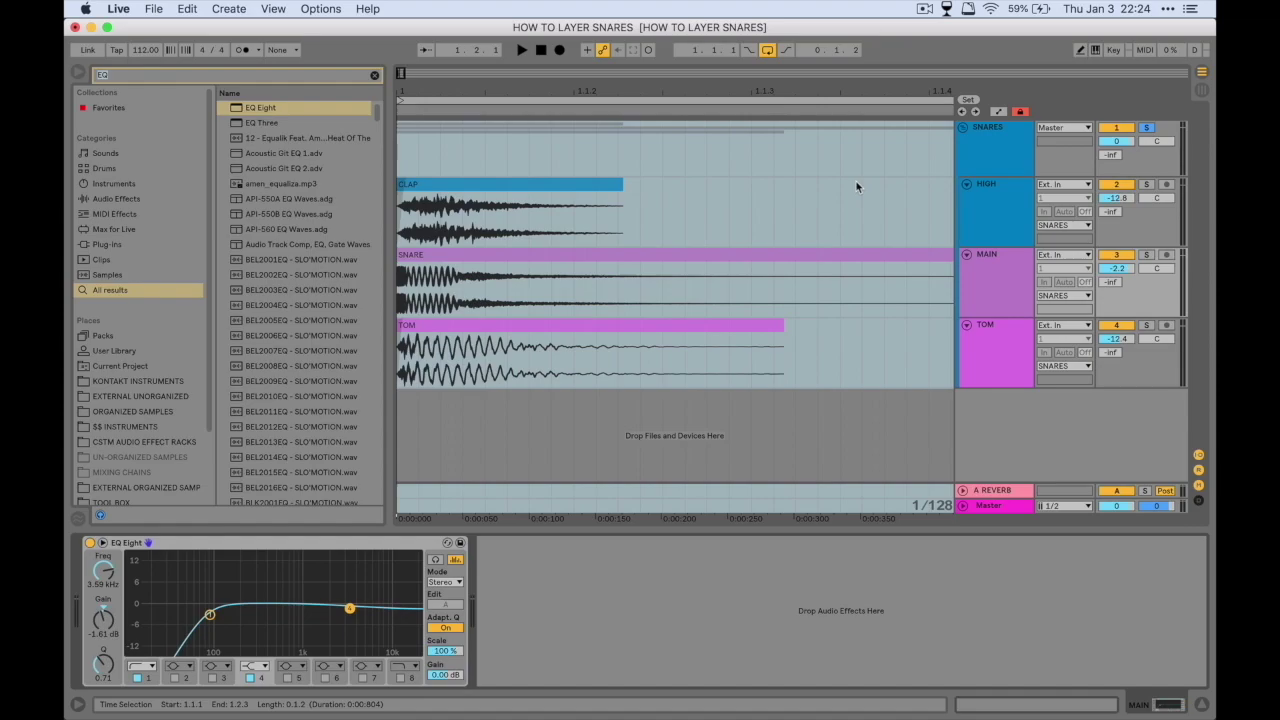
left_click(757, 101)
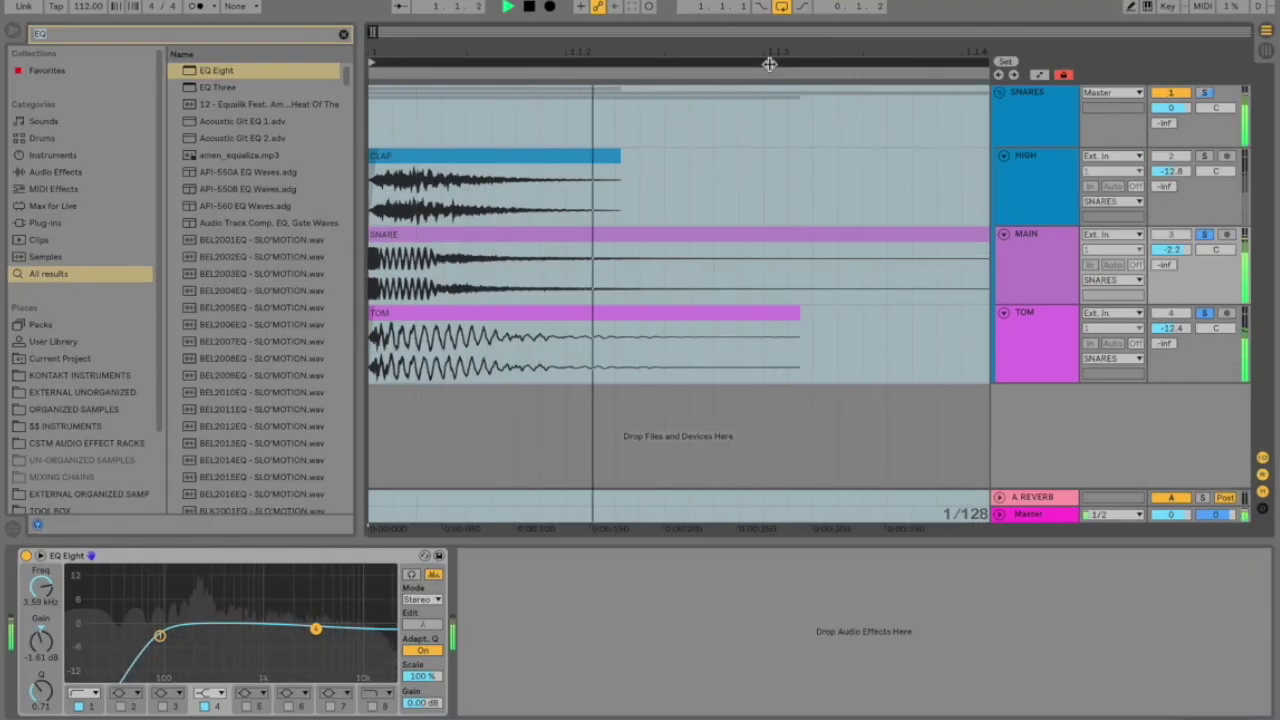
key("space")
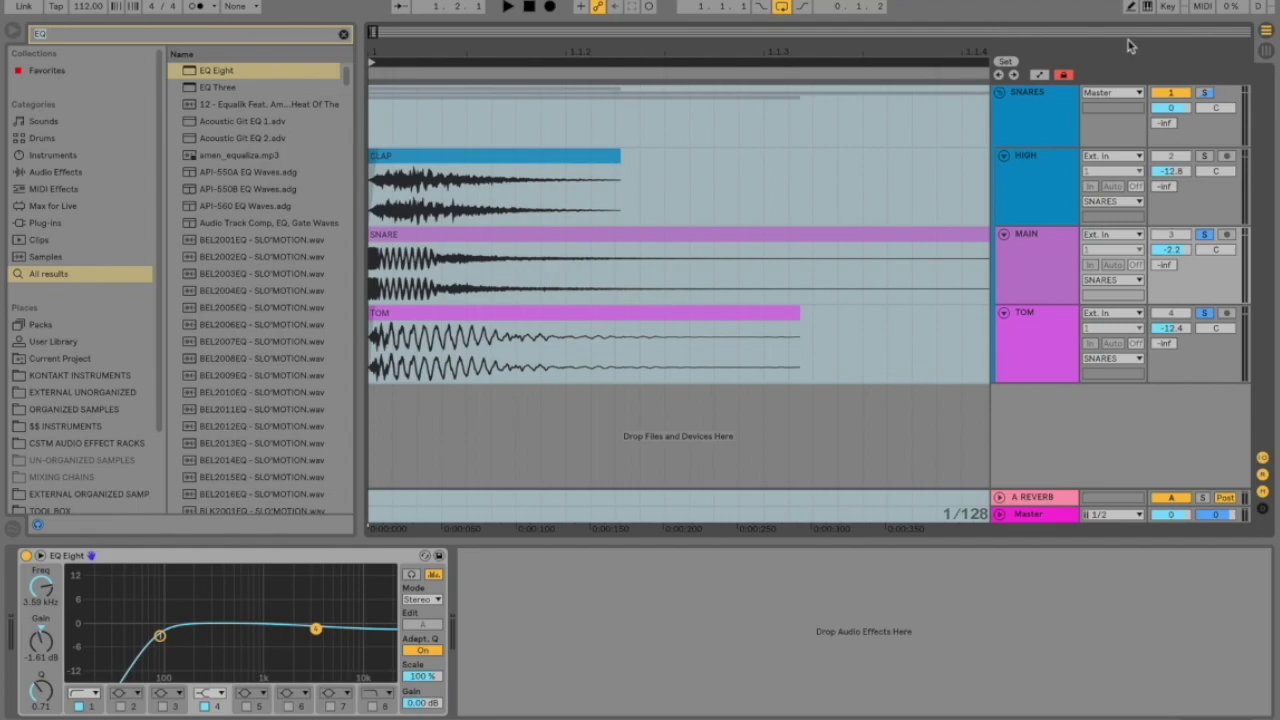
Solo the SNARES group, add a Compressor to it and set the ratio to 3.07:1
left_click(1205, 91)
key("ctrl+f")
type("comp")
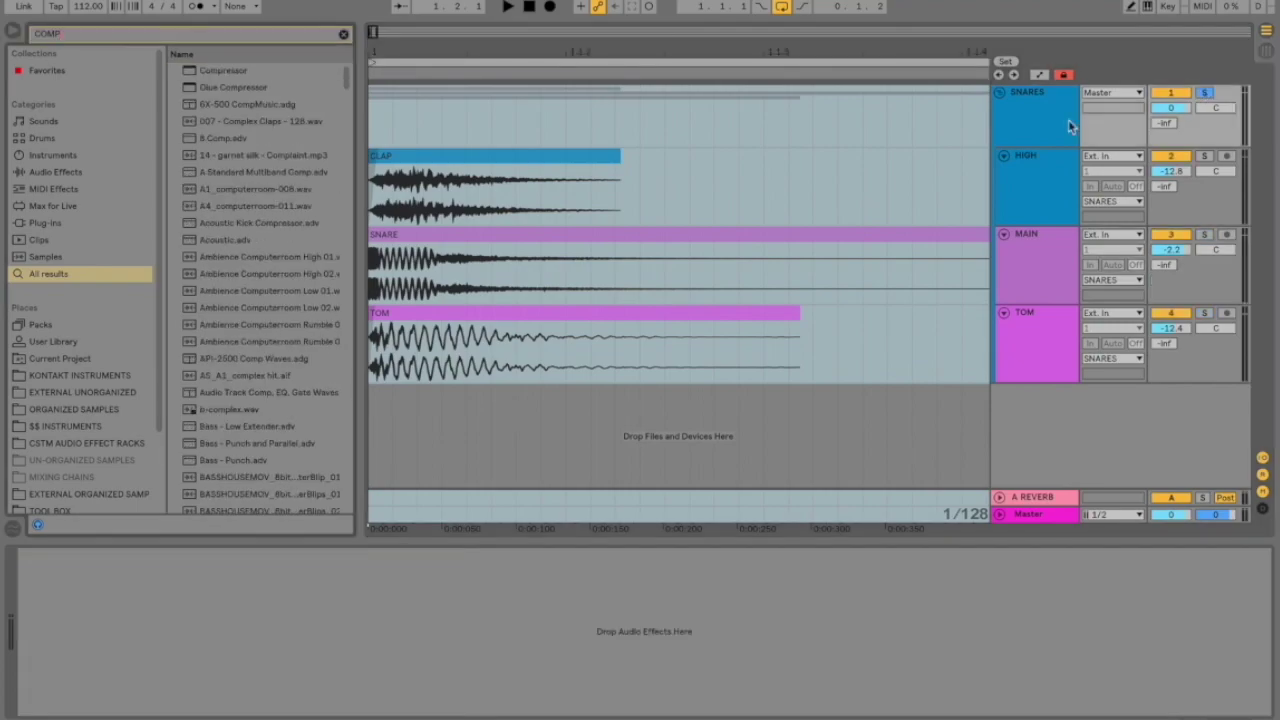
key("Down")
key("Return")
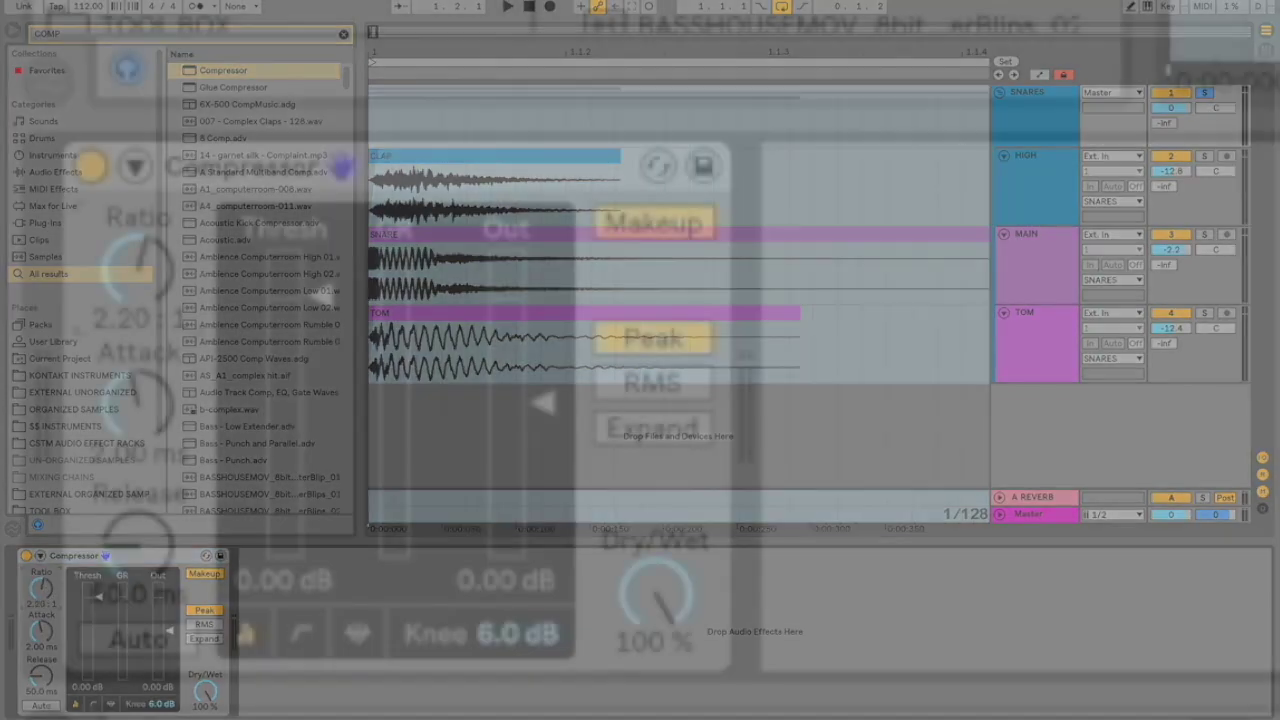
left_click_drag(41, 588, 41, 564)
left_click_drag(138, 268, 138, 256)
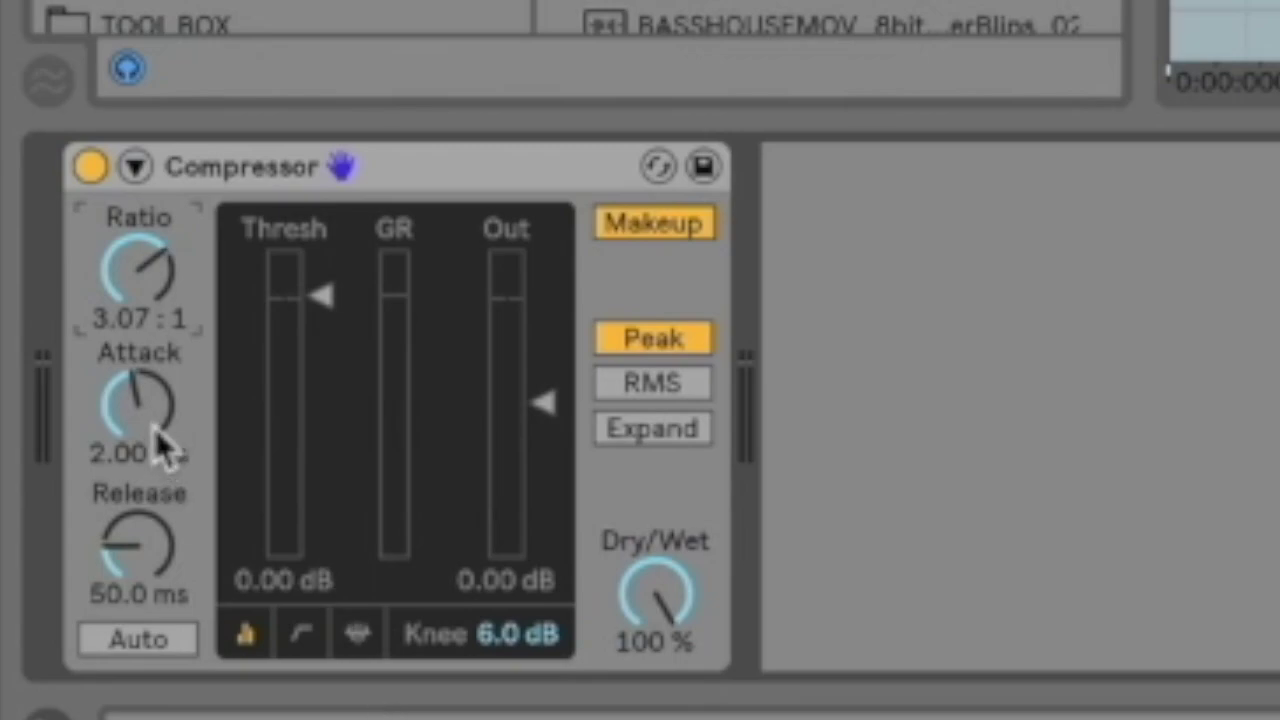
Try Compressor attack times of 14.5 ms, 0.01 ms and 161 ms on the SNARES group
mouse_move(155, 412)
left_mouse_down()
mouse_move(155, 385)
mouse_move(158, 418)
left_mouse_up()
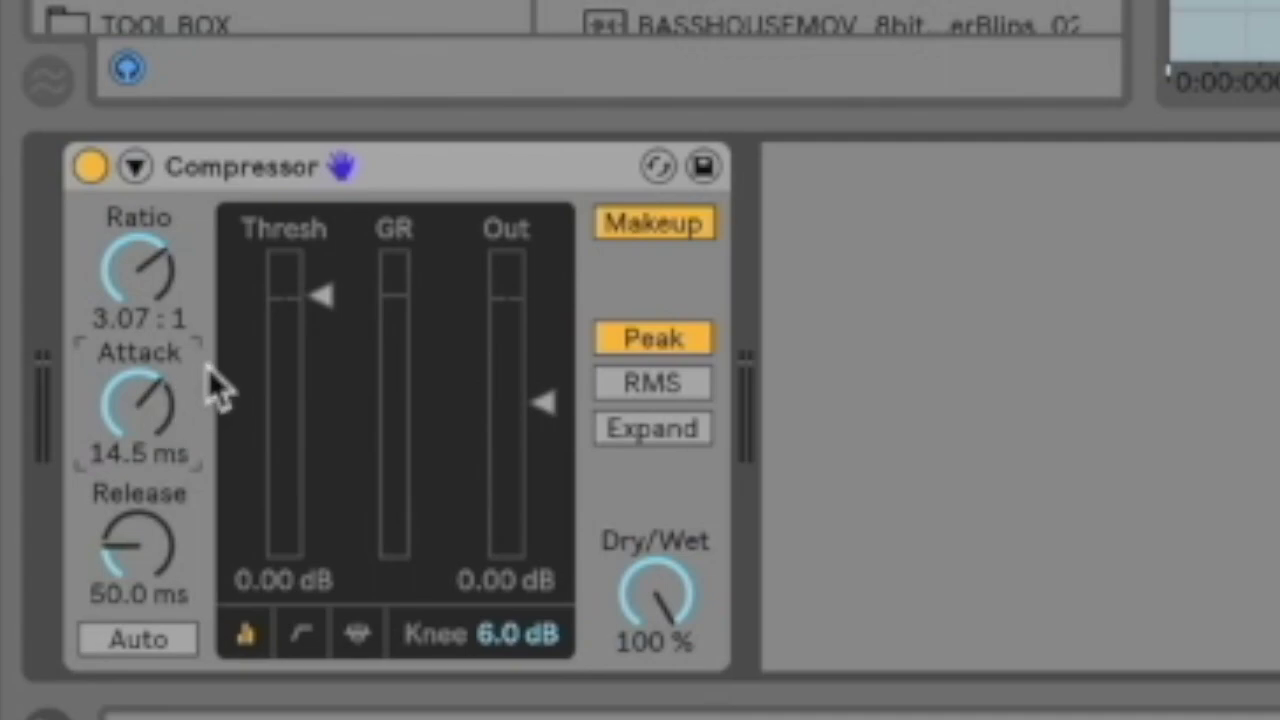
mouse_move(134, 394)
left_mouse_down()
mouse_move(134, 470)
mouse_move(133, 402)
left_mouse_up()
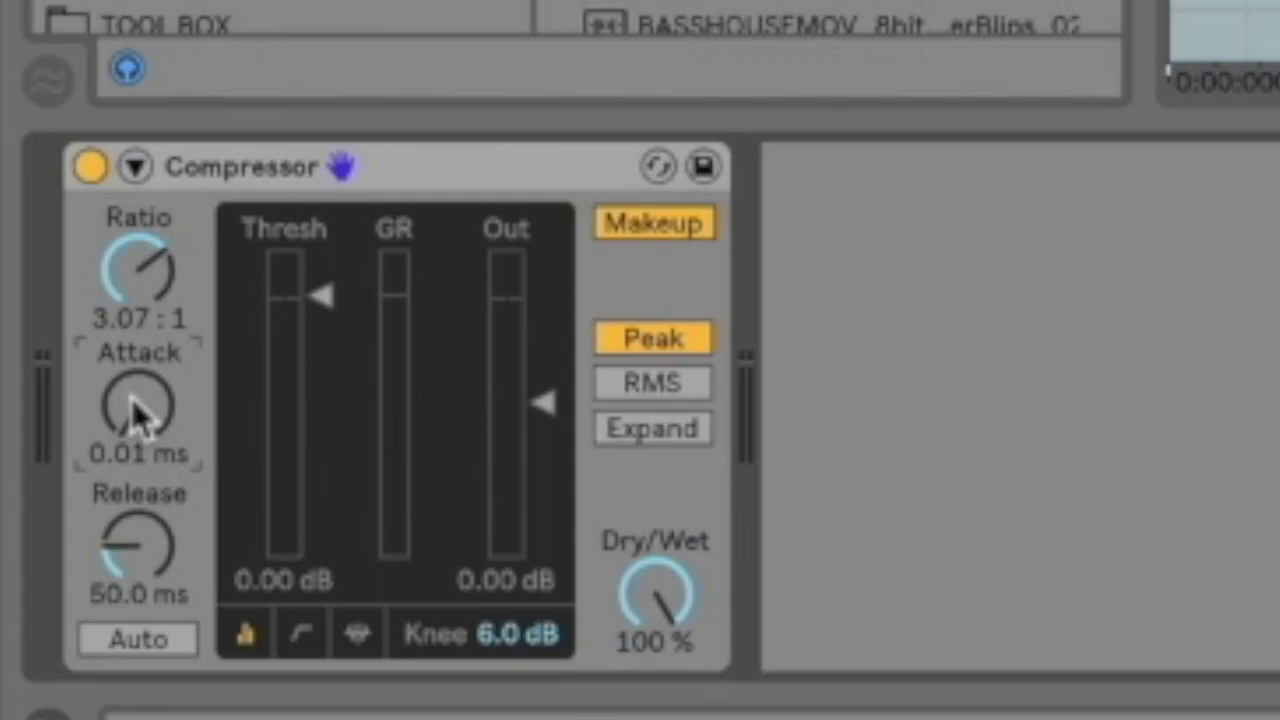
left_click_drag(133, 402, 133, 340)
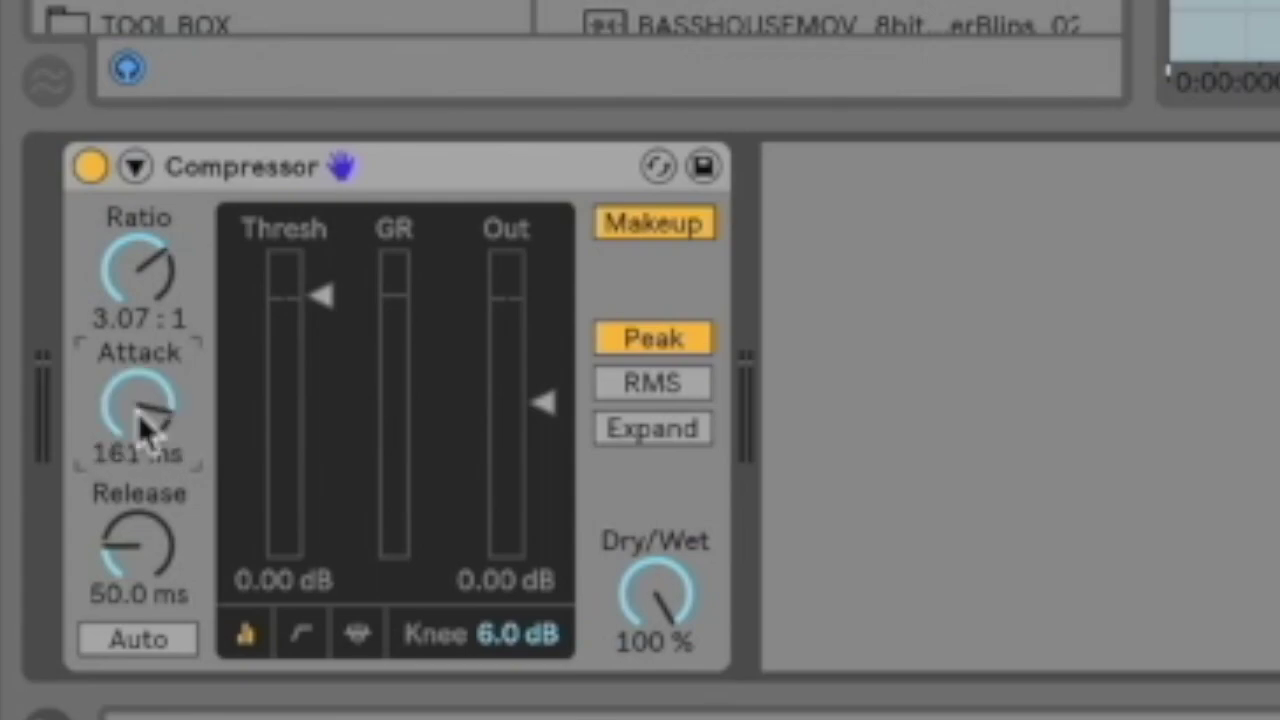
Set the Compressor's attack to 14.2 ms and its threshold to -9.41 dB
left_click_drag(143, 428, 143, 444)
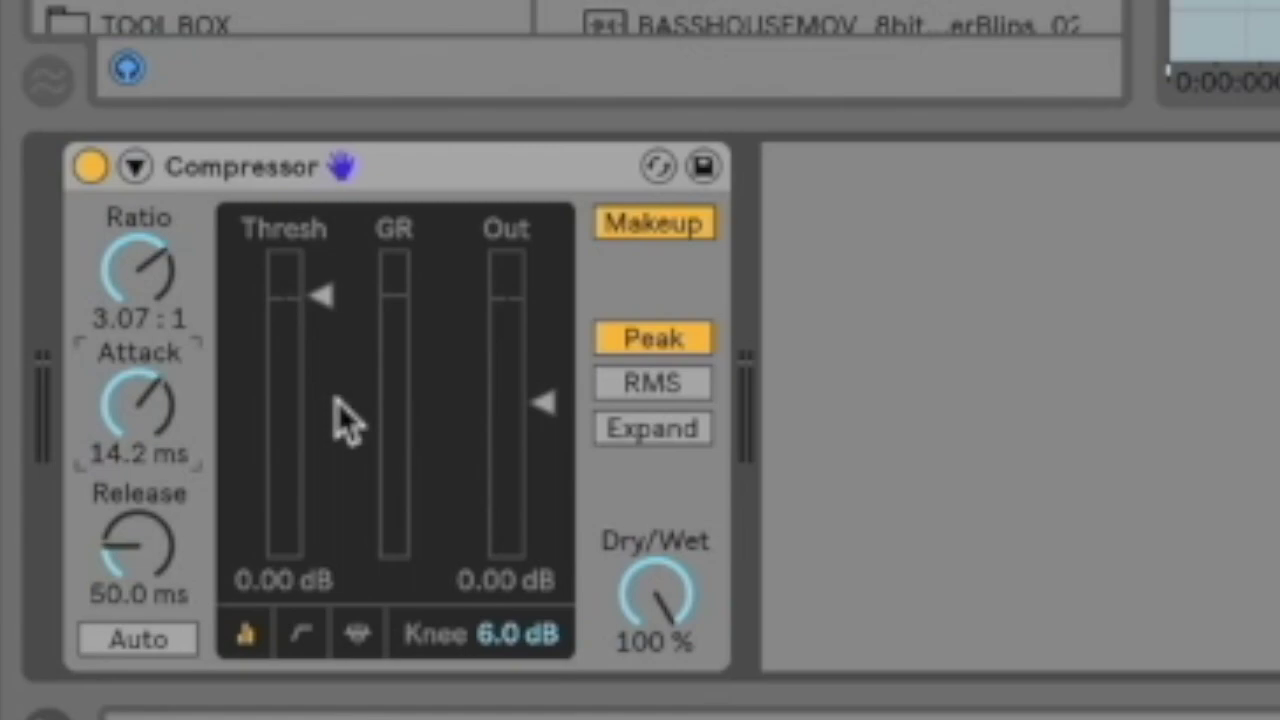
left_click_drag(322, 294, 322, 369)
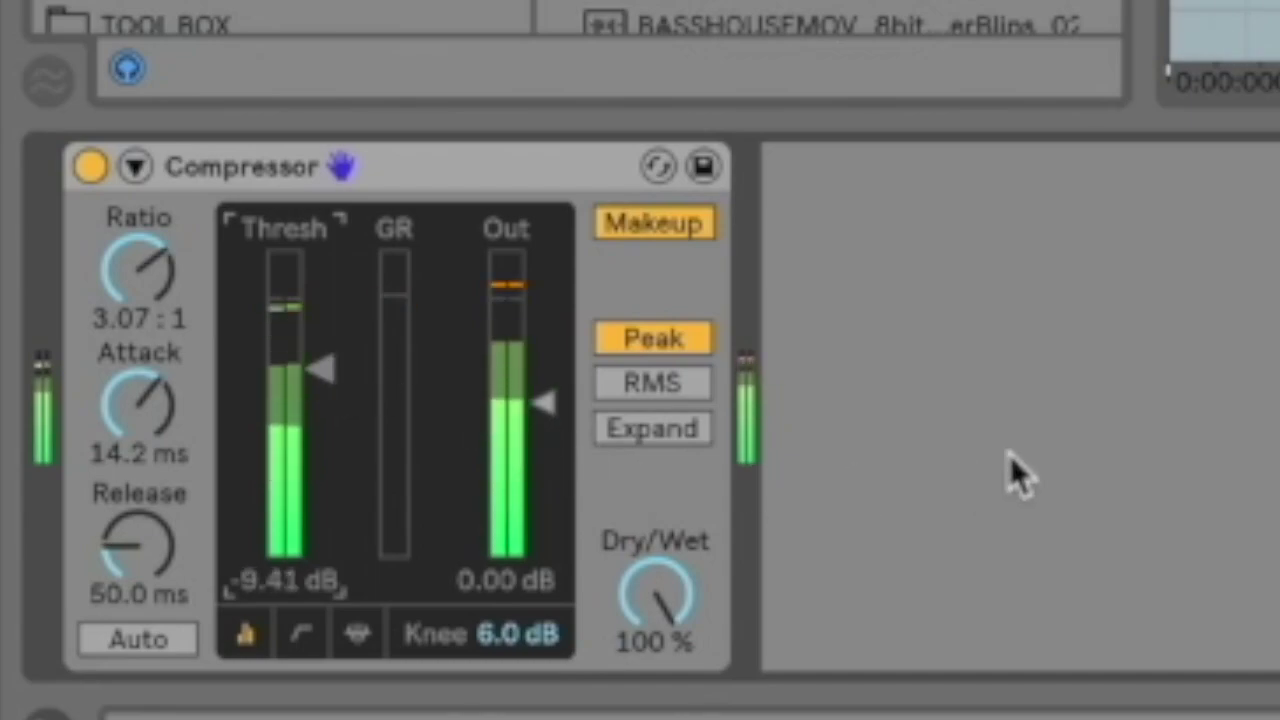